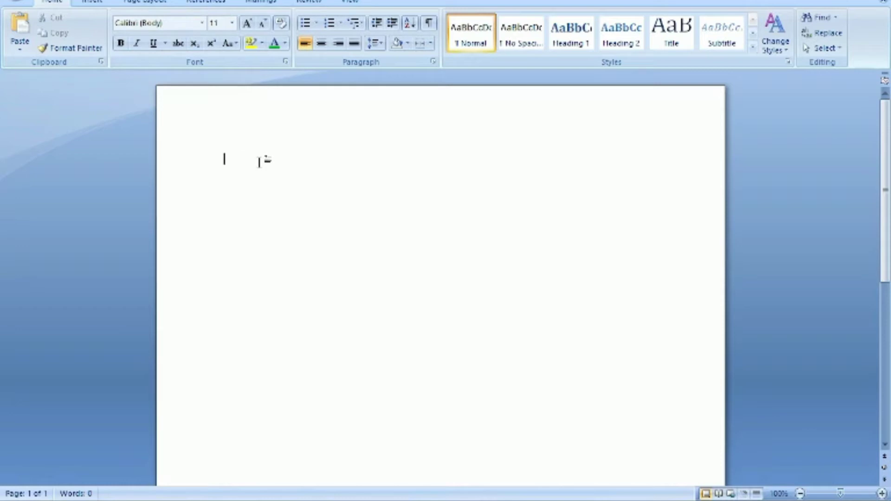
# Type the heading 'Top Story of Today' and enter the formula =rand(4,5) below it
pyautogui.write('To')
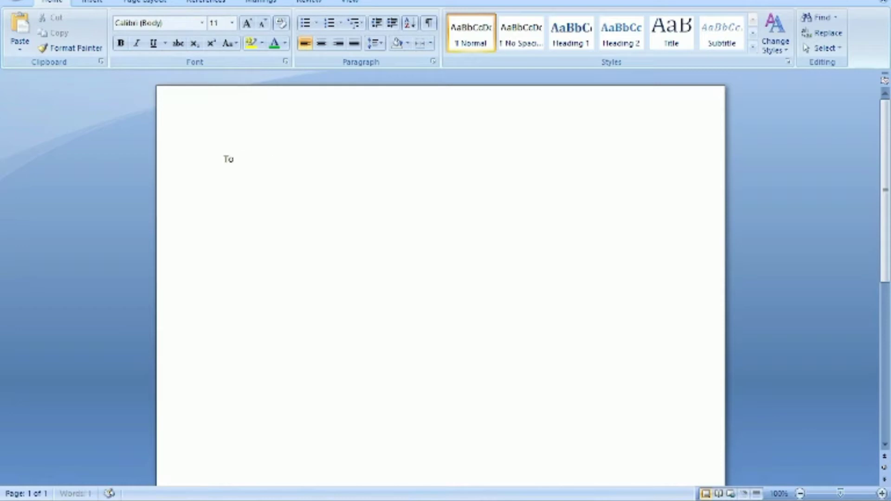
pyautogui.write('p S')
pyautogui.write('tory')
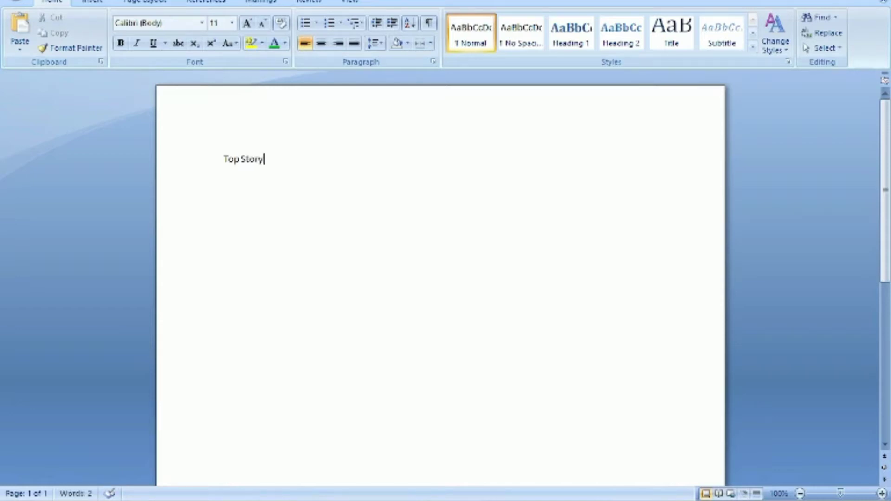
pyautogui.write(' of T')
pyautogui.write('oa')
pyautogui.press('BackSpace')
pyautogui.write('day')
pyautogui.press('Return')
pyautogui.press('Return')
pyautogui.write('=')
pyautogui.write('ran')
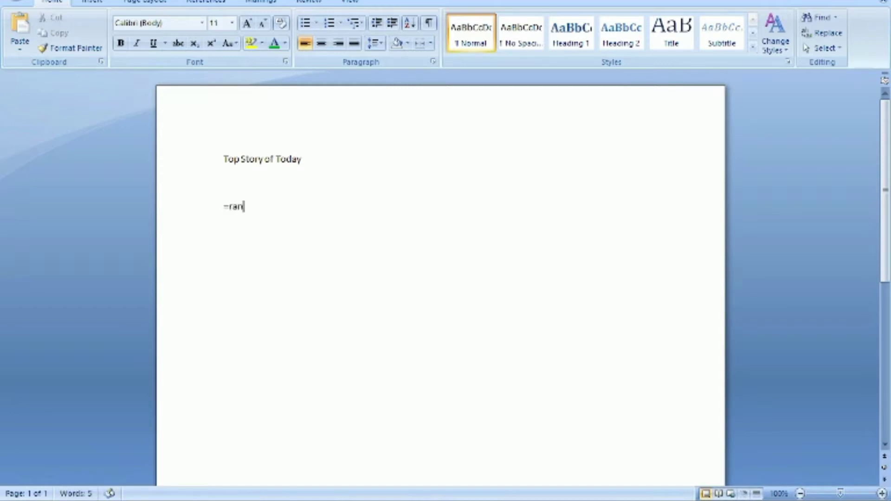
pyautogui.write('d')
pyautogui.write('(4')
pyautogui.write(',')
pyautogui.write('5')
# Expand =rand(4,5) into four sample paragraphs and select the 'Top Story of Today' heading
pyautogui.press('Return')
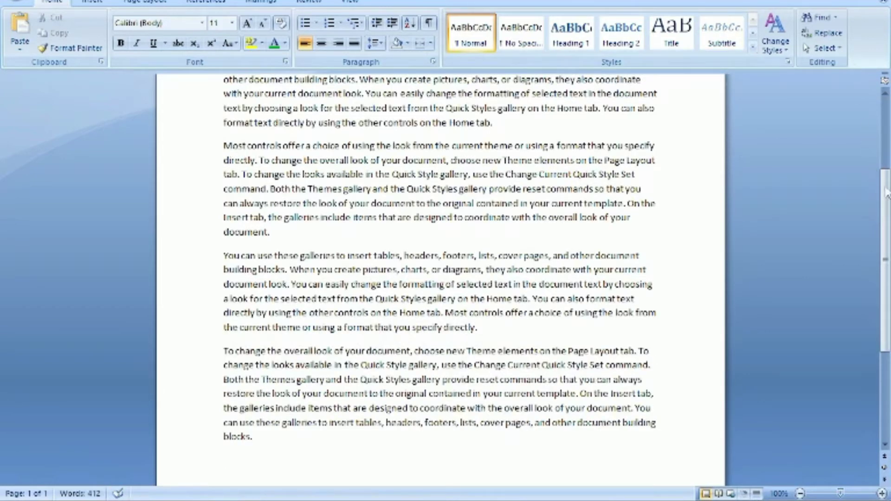
pyautogui.moveTo(884, 180); pyautogui.dragTo(875, 134)
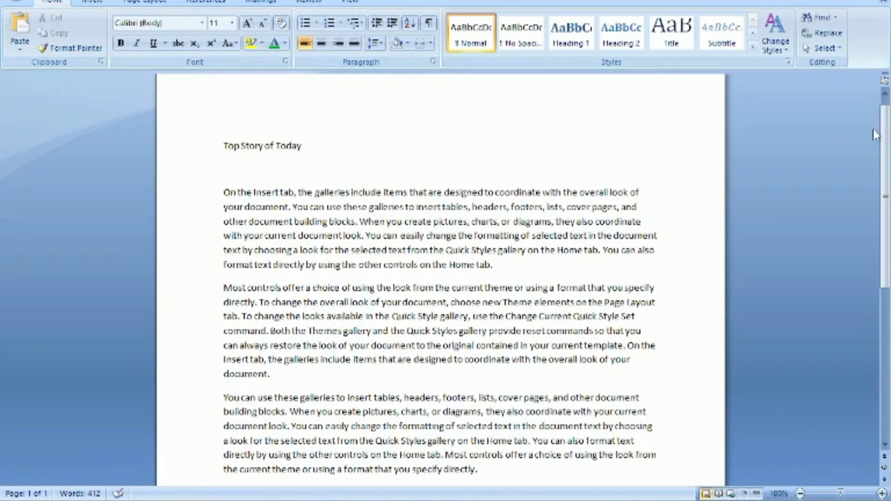
pyautogui.click(315, 145)
pyautogui.hotkey('shift', 'Left')
pyautogui.hotkey('shift', 'Left')
pyautogui.hotkey('shift', 'Left')
pyautogui.hotkey('shift', 'Left')
pyautogui.hotkey('shift', 'Left')
pyautogui.hotkey('shift', 'Left')
pyautogui.hotkey('shift', 'Left')
pyautogui.hotkey('shift', 'Left')
pyautogui.hotkey('shift', 'Left')
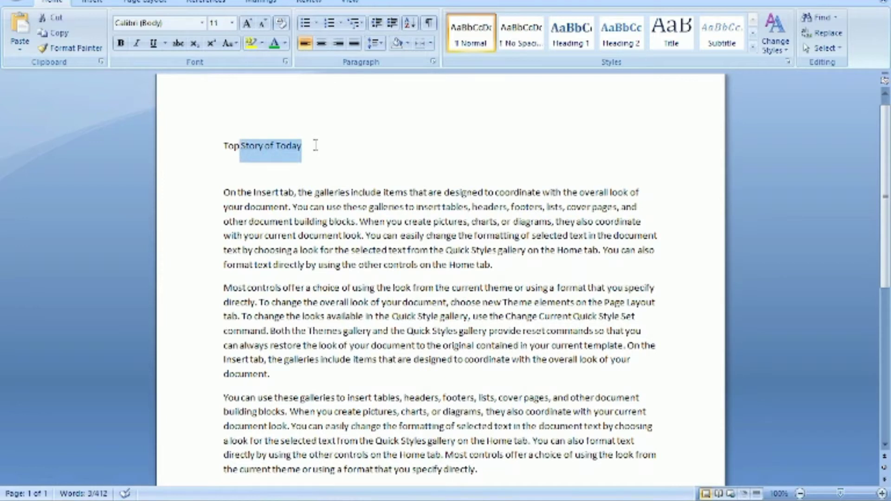
pyautogui.hotkey('shift', 'Left')
pyautogui.hotkey('shift', 'Left')
pyautogui.hotkey('shift', 'Left')
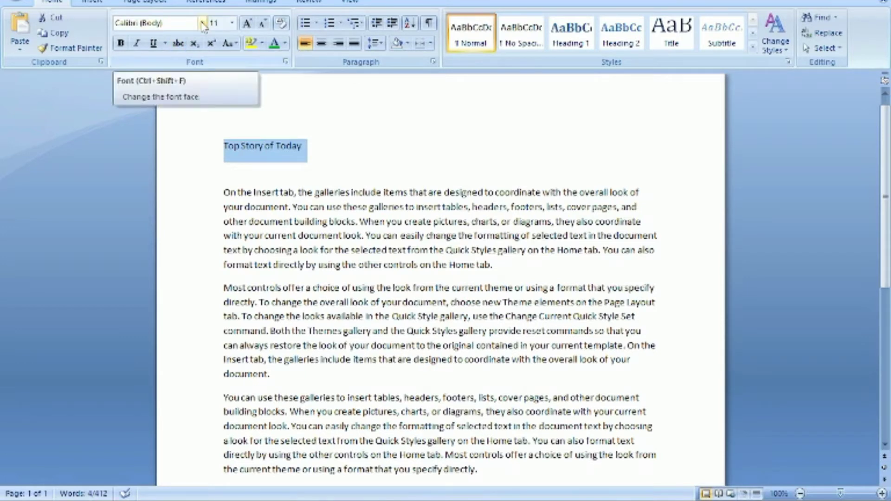
# Set the 'Top Story of Today' heading in Arial Black, then reselect the whole heading line
pyautogui.click(203, 24)
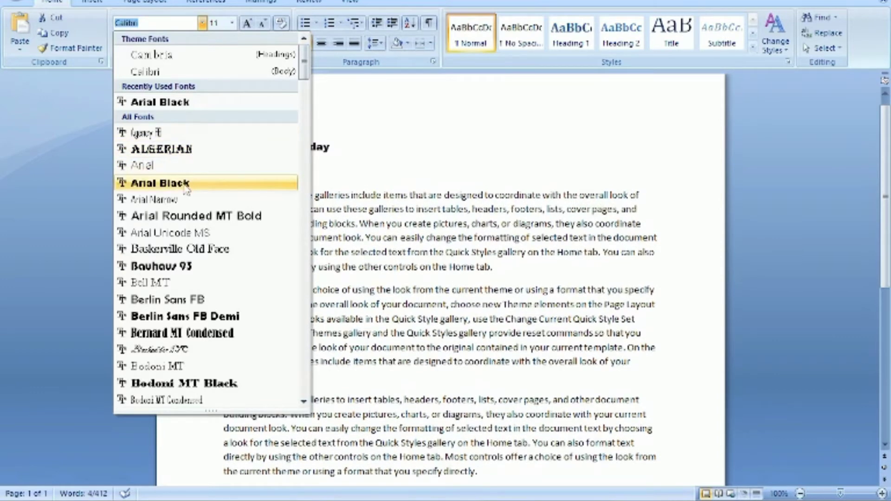
pyautogui.click(185, 185)
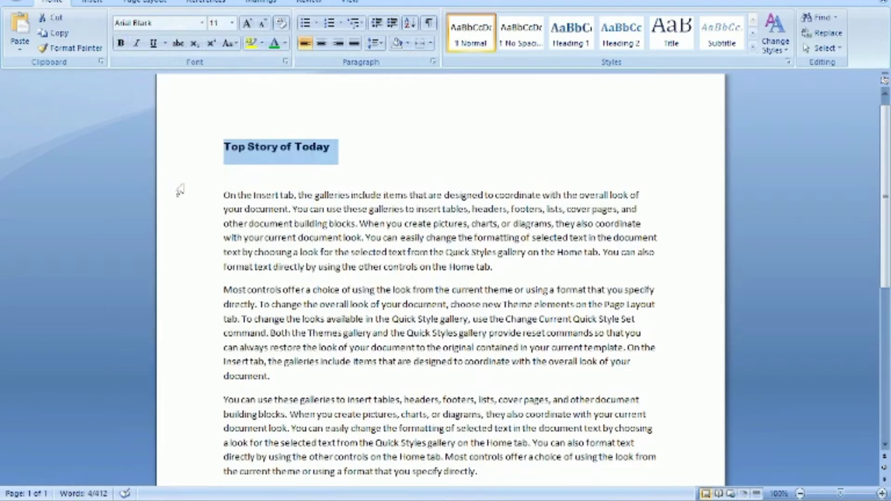
pyautogui.click(389, 170)
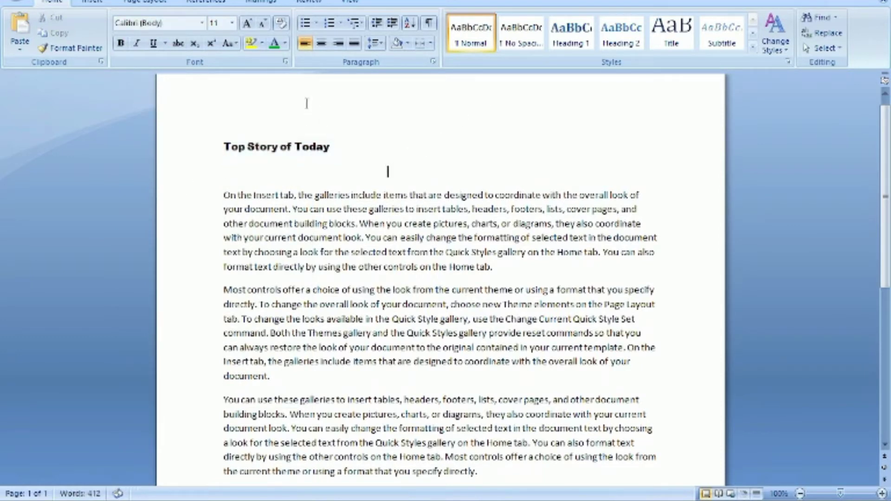
pyautogui.click(341, 146)
pyautogui.hotkey('shift', 'Home')
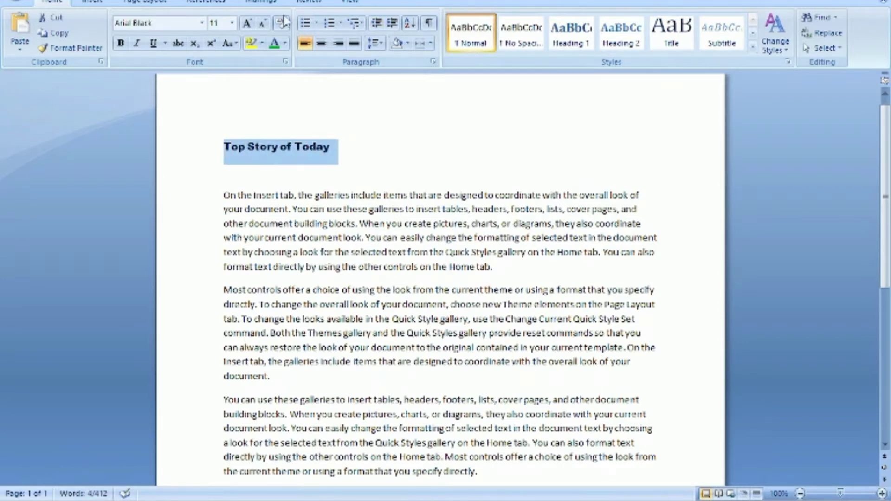
# Set the heading to 20 pt and center it on the page
pyautogui.click(232, 24)
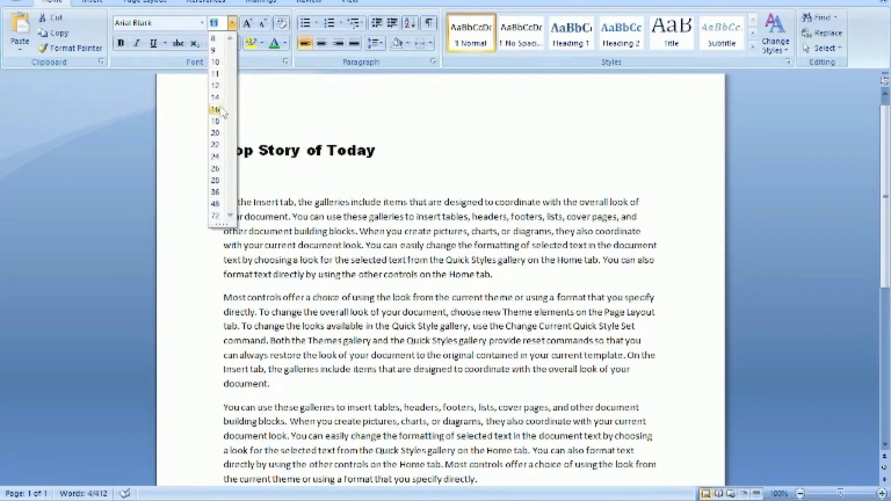
pyautogui.click(215, 133)
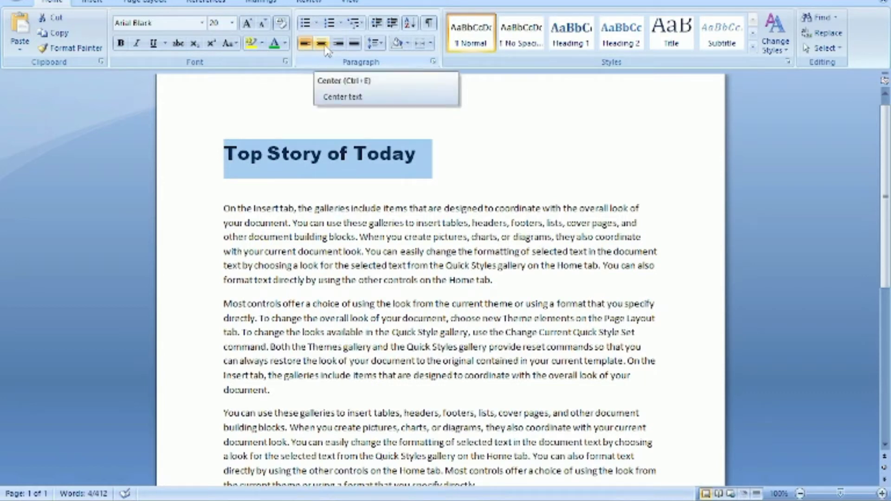
pyautogui.click(325, 47)
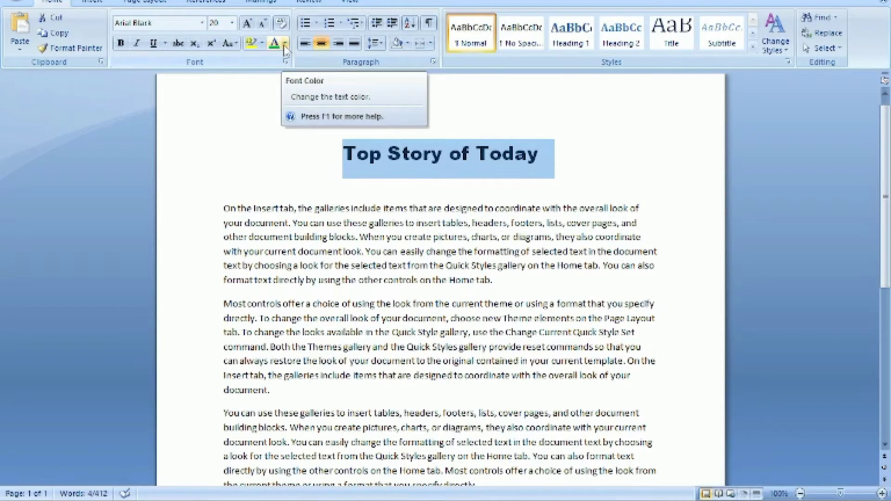
# Reselect the heading text from the end of its line
pyautogui.click(304, 147)
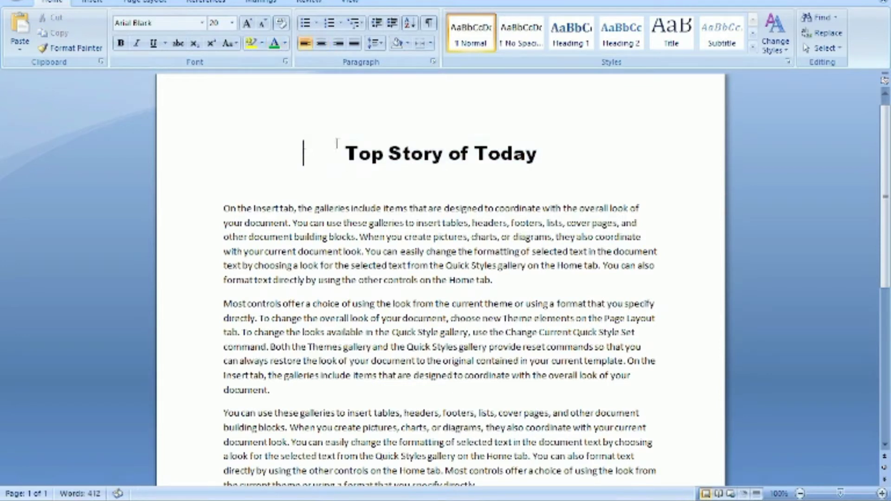
pyautogui.click(550, 155)
pyautogui.hotkey('ctrl', 'e')
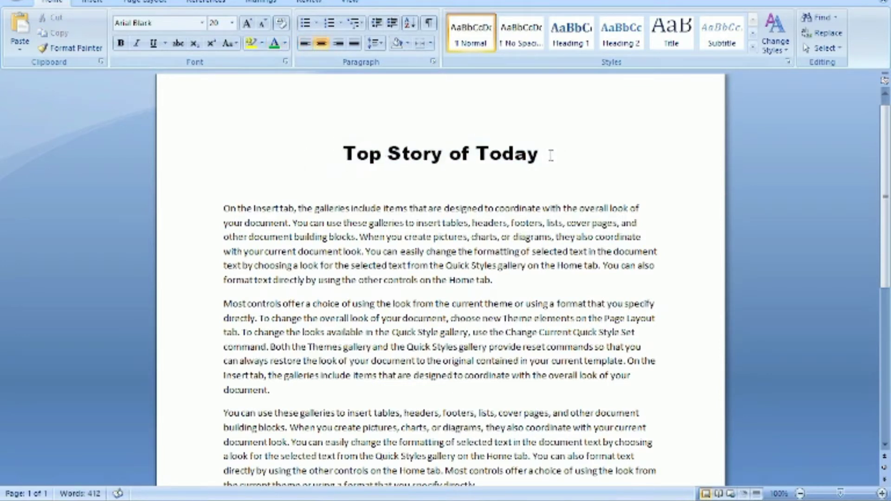
pyautogui.hotkey('shift', 'Left')
pyautogui.hotkey('shift', 'Left')
pyautogui.hotkey('shift', 'Left')
pyautogui.hotkey('shift', 'Left')
pyautogui.hotkey('shift', 'Left')
pyautogui.hotkey('shift', 'Left')
pyautogui.hotkey('shift', 'Left')
pyautogui.hotkey('shift', 'Left')
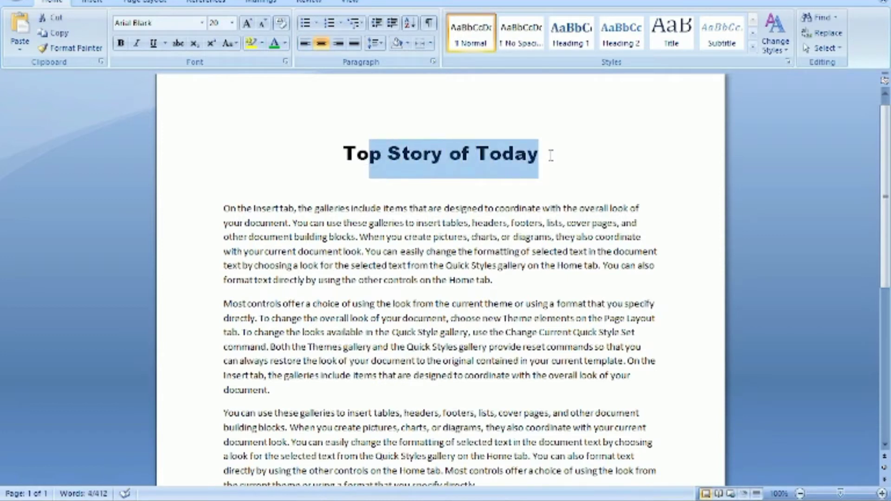
pyautogui.hotkey('shift', 'Left')
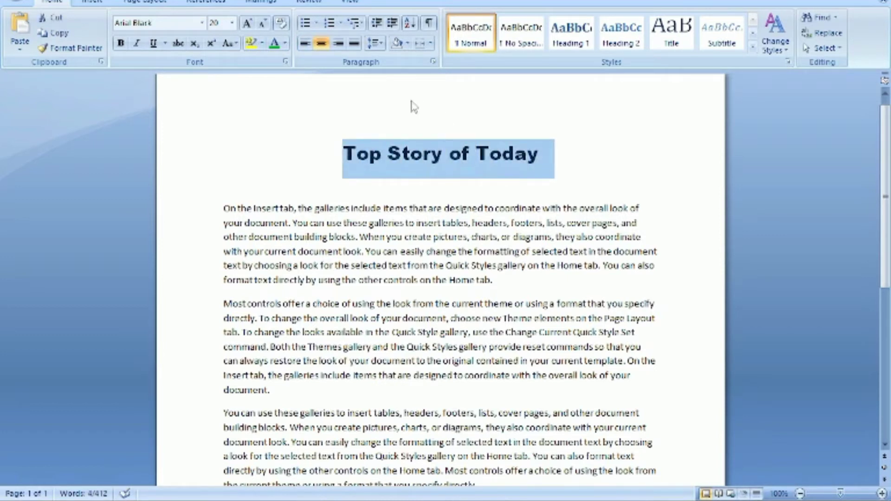
# Color the heading red and apply underline, bold and italic
pyautogui.click(285, 44)
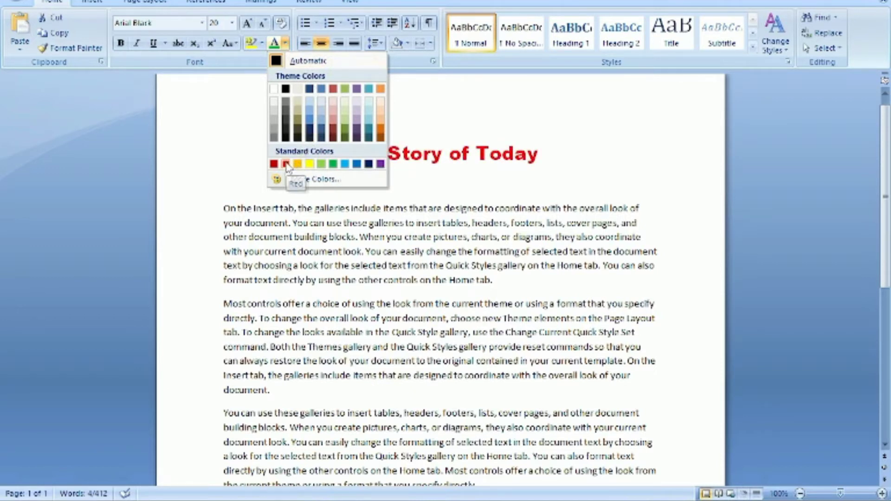
pyautogui.click(286, 164)
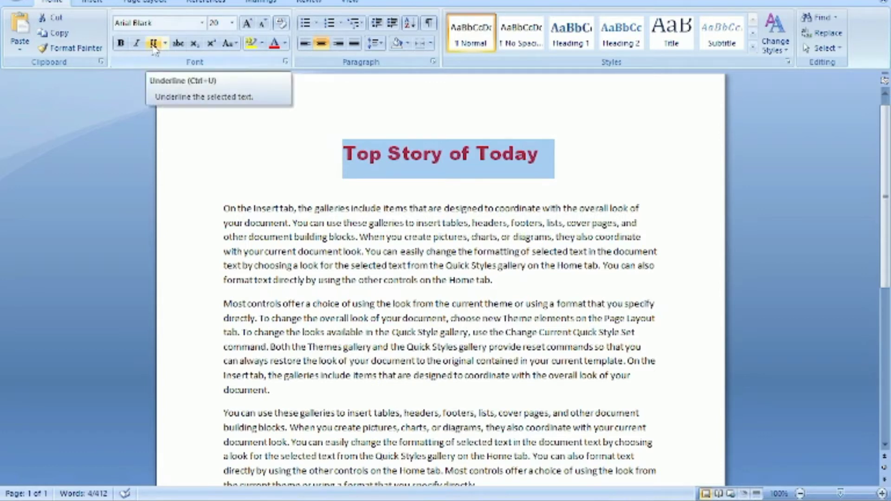
pyautogui.click(153, 44)
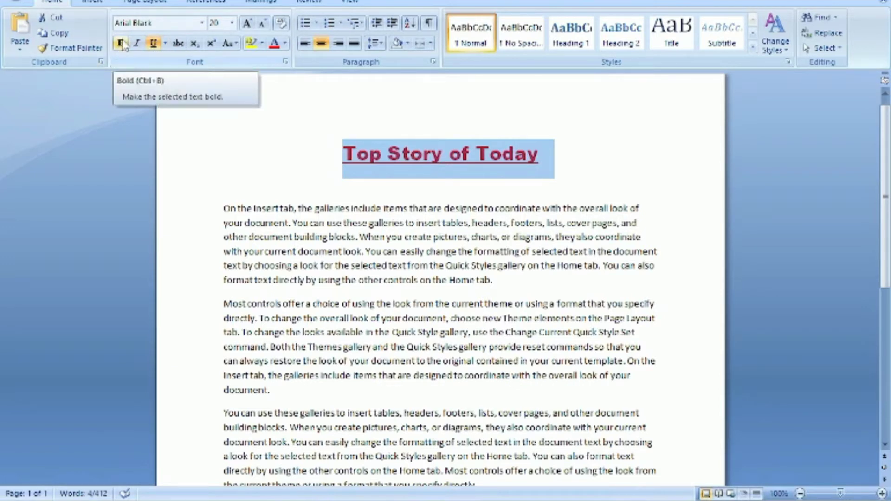
pyautogui.click(122, 43)
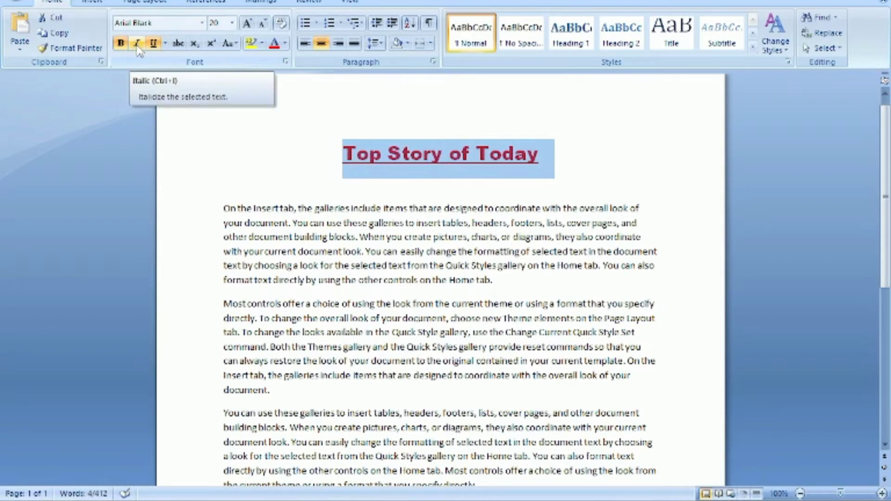
pyautogui.click(137, 45)
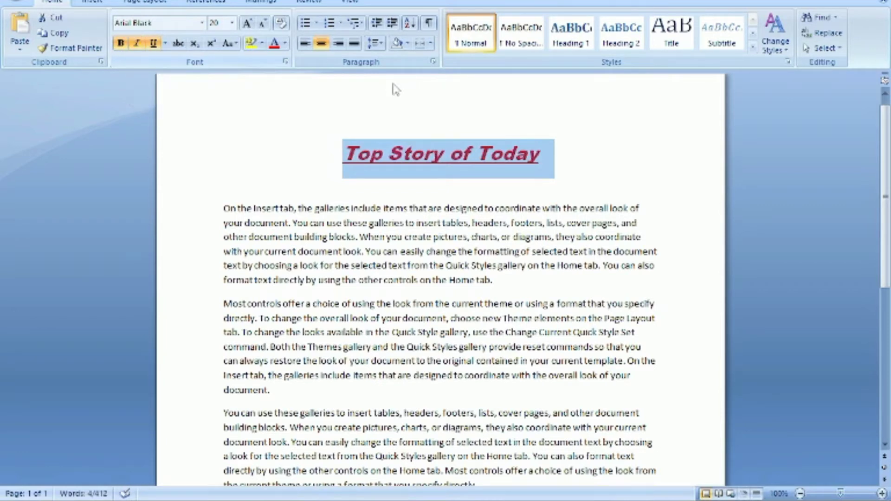
pyautogui.click(595, 141)
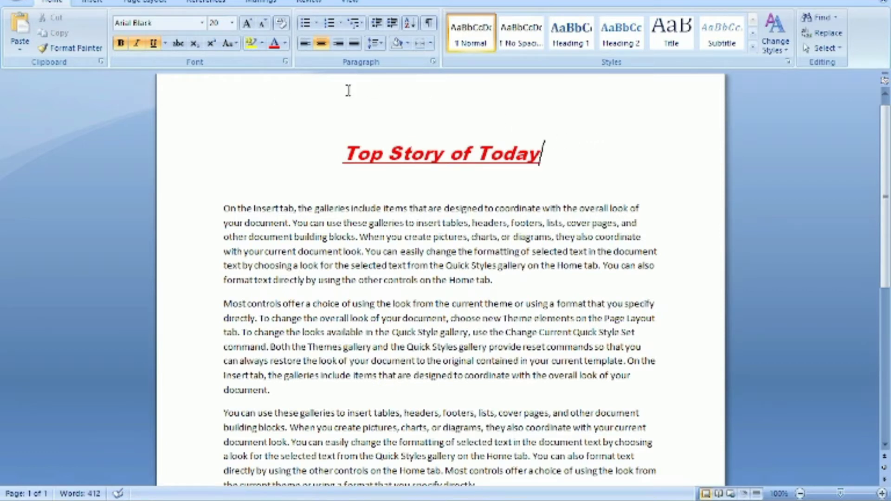
# Shade the heading paragraph with Red, Accent 2, Lighter 60%
pyautogui.click(406, 44)
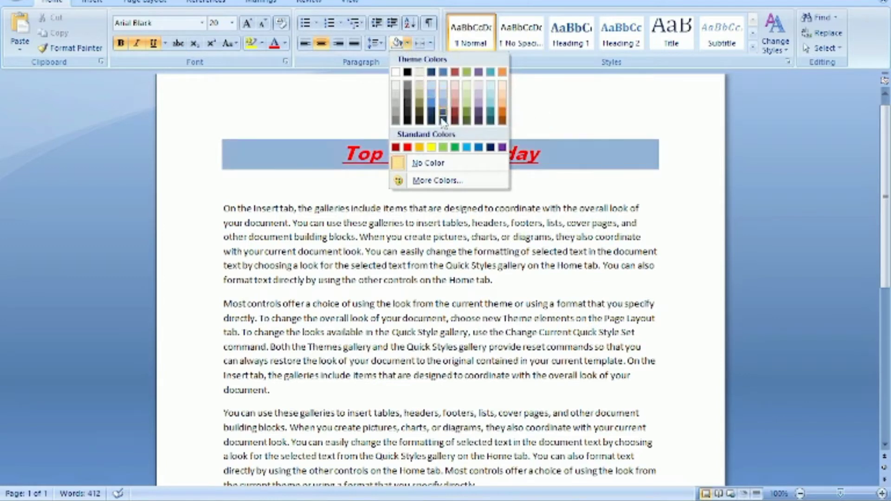
pyautogui.click(456, 95)
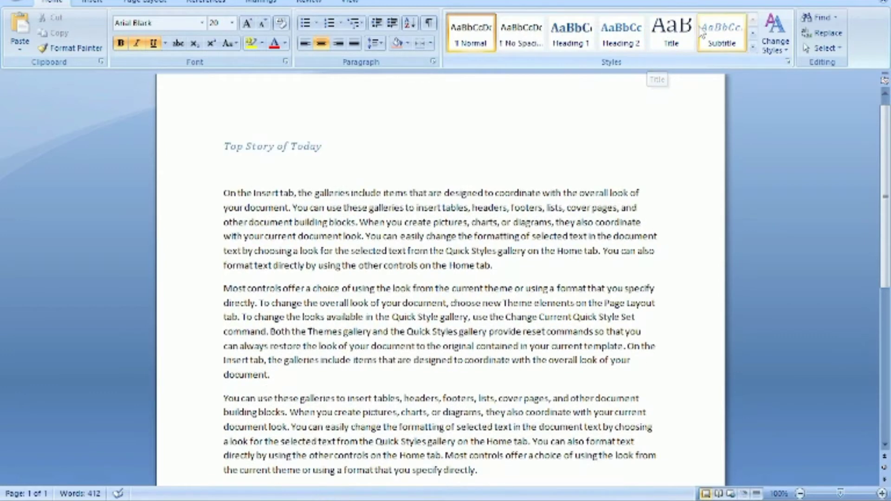
pyautogui.click(773, 40)
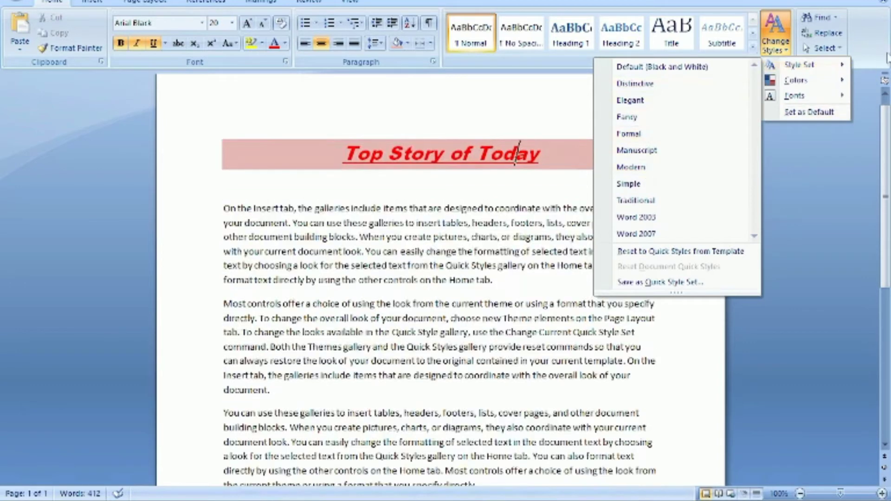
pyautogui.moveTo(801, 80)
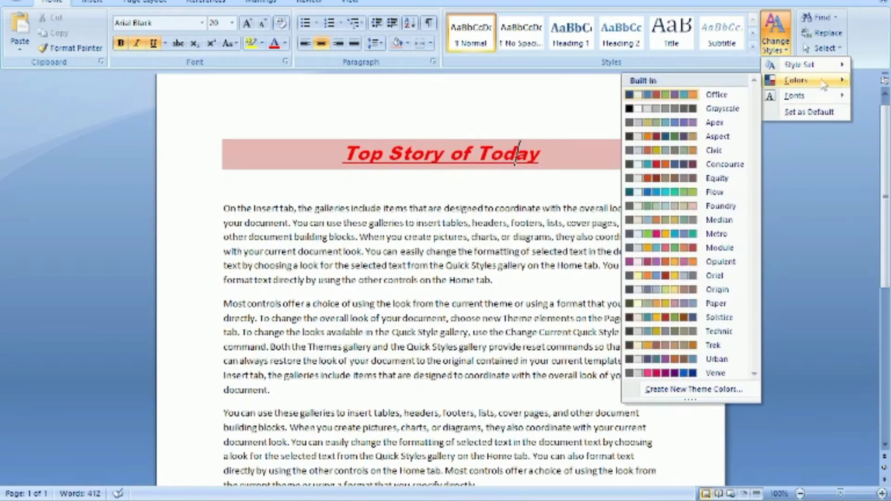
pyautogui.click(489, 100)
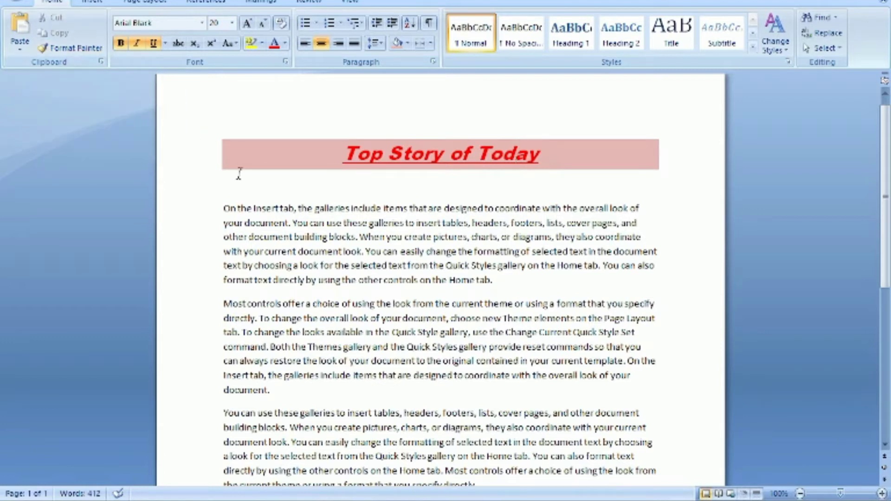
# Select the 'Top Story of Today' title text at the top of the page
pyautogui.click(224, 207)
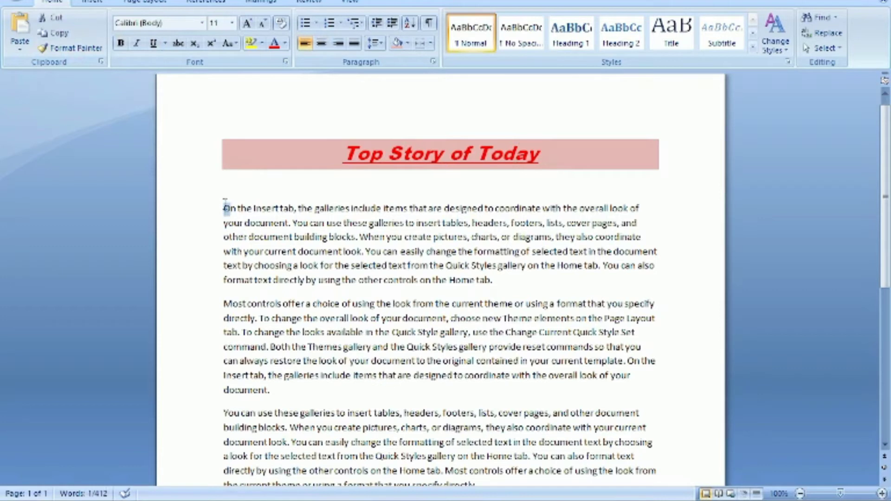
pyautogui.hotkey('shift', 'Right')
pyautogui.hotkey('shift', 'Right')
pyautogui.hotkey('shift', 'Right')
pyautogui.hotkey('shift', 'Right')
pyautogui.hotkey('shift', 'Right')
pyautogui.hotkey('shift', 'Right')
pyautogui.hotkey('shift', 'Right')
pyautogui.hotkey('shift', 'Right')
pyautogui.hotkey('shift', 'Right')
pyautogui.hotkey('shift', 'Right')
pyautogui.hotkey('shift', 'Right')
pyautogui.hotkey('shift', 'Right')
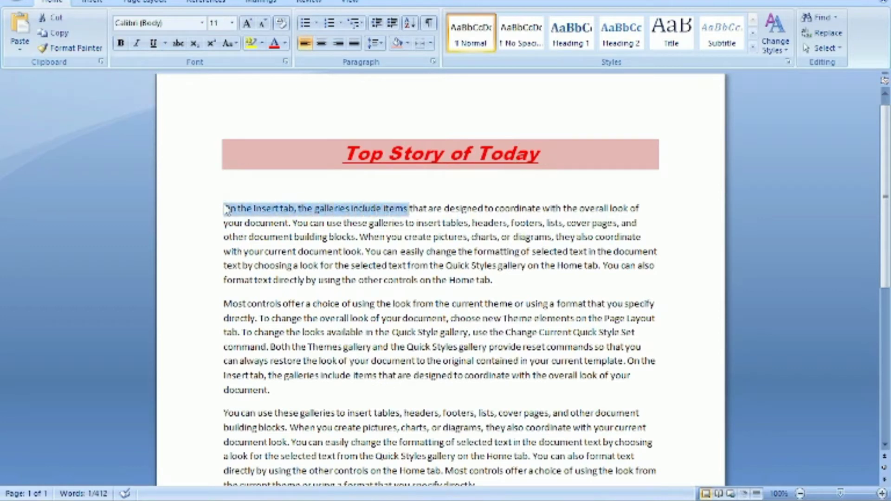
pyautogui.hotkey('shift', 'Right')
pyautogui.hotkey('shift', 'Right')
pyautogui.hotkey('shift', 'Right')
pyautogui.hotkey('shift', 'Right')
pyautogui.hotkey('shift', 'Right')
pyautogui.hotkey('shift', 'Right')
pyautogui.hotkey('shift', 'Right')
pyautogui.hotkey('shift', 'Right')
pyautogui.hotkey('shift', 'Right')
pyautogui.hotkey('shift', 'Right')
pyautogui.hotkey('shift', 'Right')
pyautogui.hotkey('shift', 'Right')
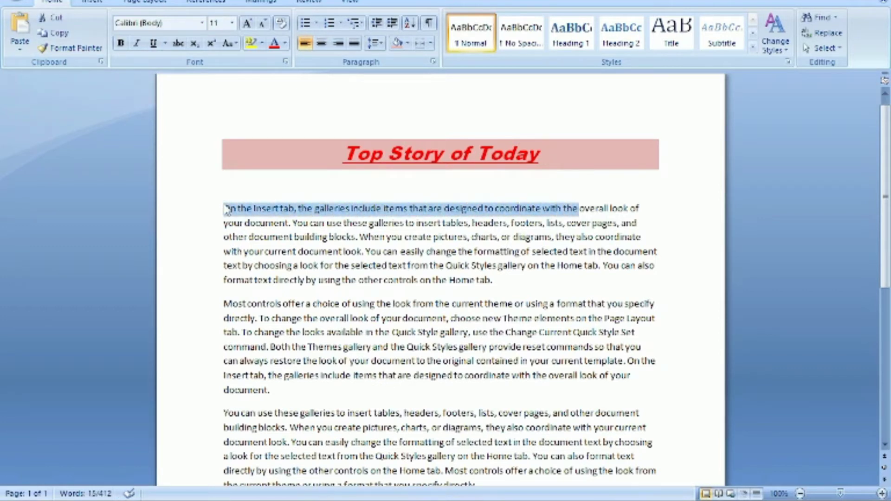
pyautogui.click(288, 189)
pyautogui.click(332, 153)
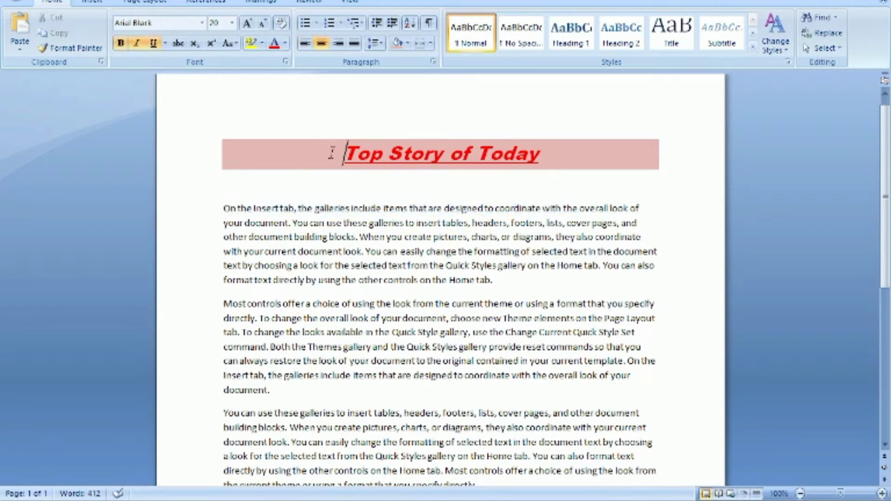
pyautogui.hotkey('shift', 'Right')
pyautogui.hotkey('shift', 'Right')
pyautogui.hotkey('shift', 'Right')
pyautogui.hotkey('shift', 'Right')
pyautogui.hotkey('shift', 'Right')
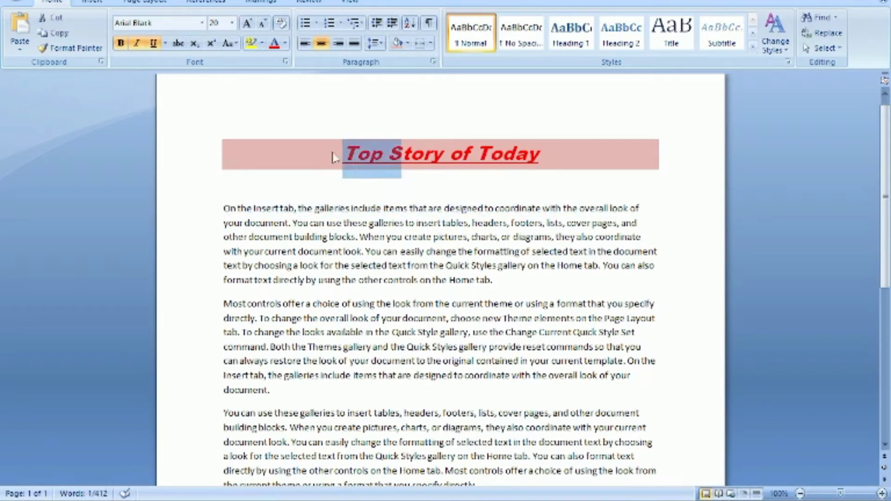
pyautogui.hotkey('shift', 'Right')
pyautogui.hotkey('shift', 'Right')
pyautogui.hotkey('shift', 'Right')
pyautogui.hotkey('shift', 'Right')
pyautogui.hotkey('shift', 'Right')
pyautogui.hotkey('shift', 'Right')
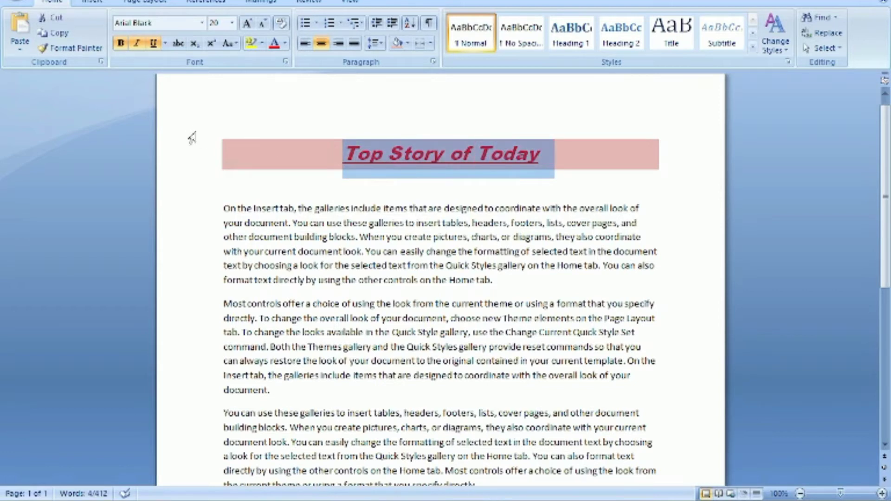
pyautogui.click(69, 50)
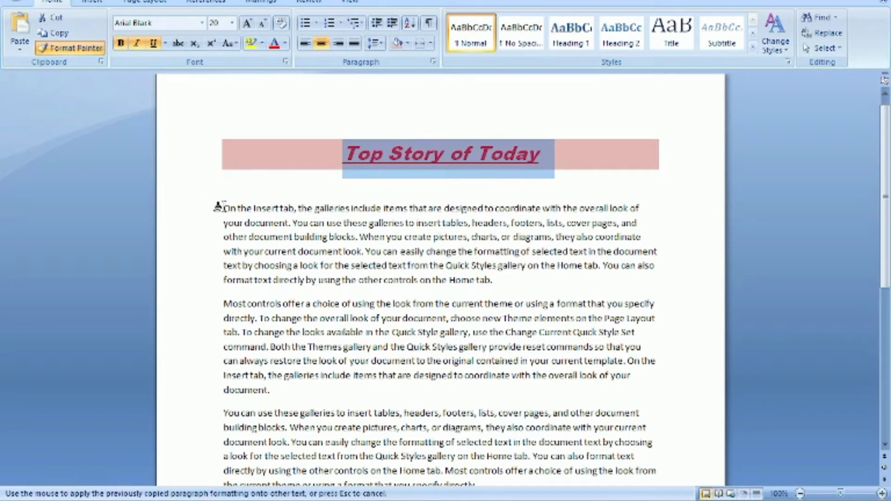
pyautogui.moveTo(218, 207); pyautogui.dragTo(558, 218)
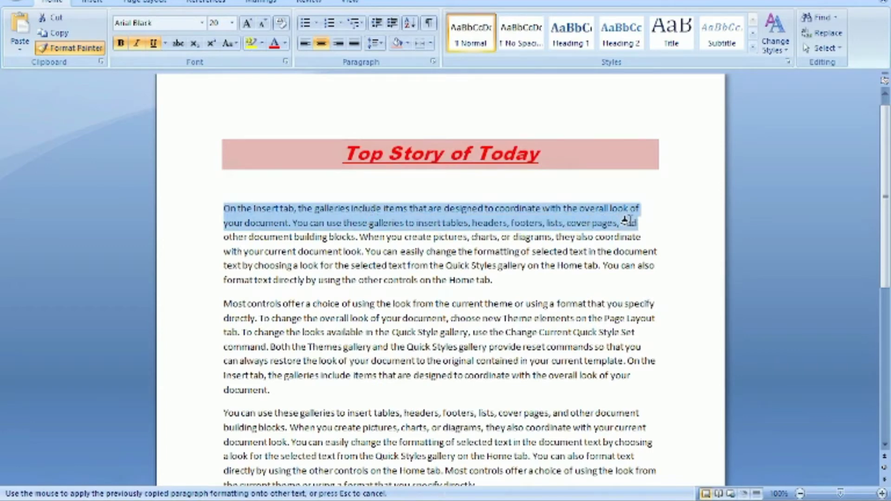
pyautogui.moveTo(558, 218); pyautogui.dragTo(634, 224)
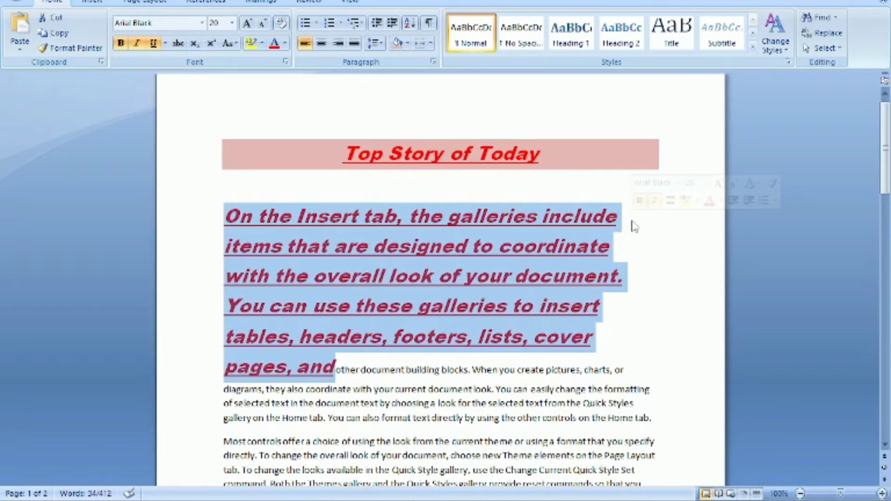
pyautogui.hotkey('ctrl', 'space')
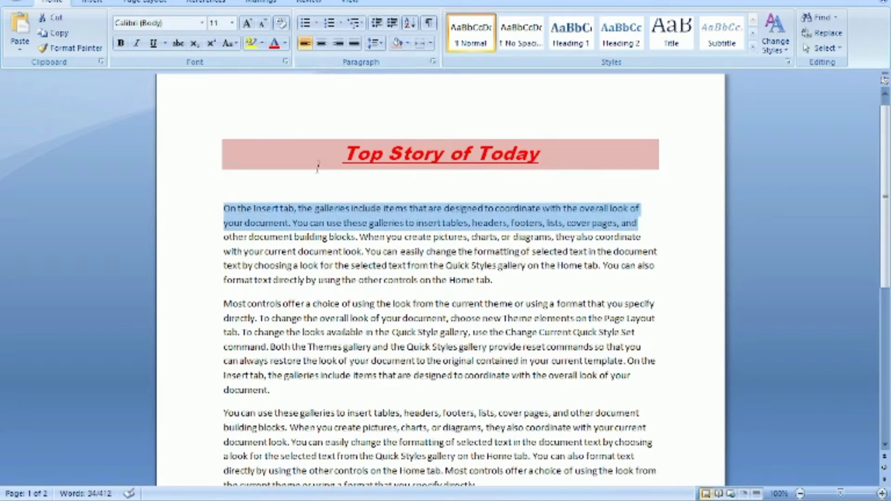
pyautogui.click(224, 208)
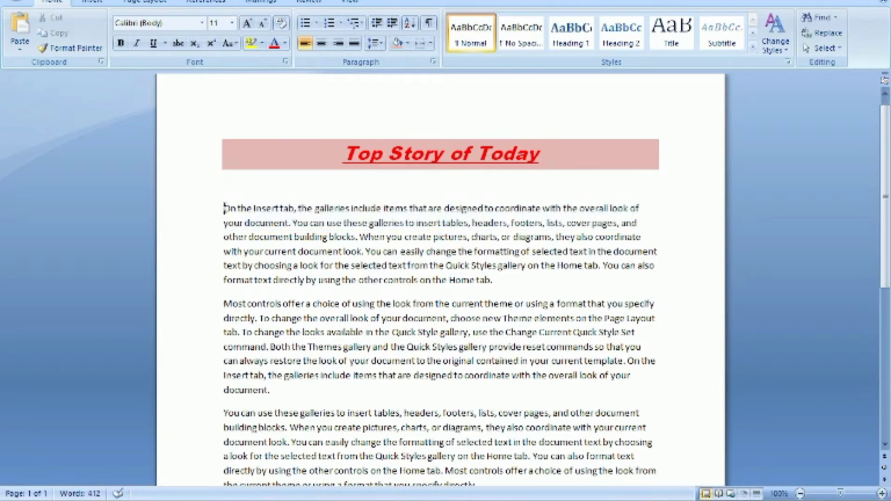
pyautogui.hotkey('ctrl', 'shift', 'Right')
pyautogui.hotkey('ctrl', 'shift', 'Right')
pyautogui.hotkey('ctrl', 'shift', 'Right')
pyautogui.hotkey('ctrl', 'shift', 'Right')
pyautogui.hotkey('ctrl', 'shift', 'Right')
pyautogui.hotkey('ctrl', 'shift', 'Right')
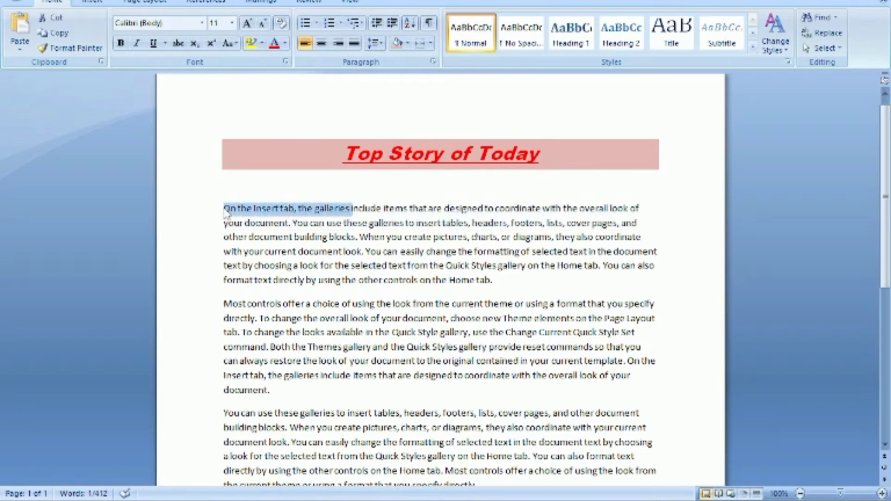
pyautogui.hotkey('ctrl', 'shift', 'Right')
pyautogui.hotkey('ctrl', 'shift', 'Right')
pyautogui.hotkey('ctrl', 'shift', 'Right')
pyautogui.hotkey('ctrl', 'shift', 'Right')
pyautogui.hotkey('ctrl', 'shift', 'Right')
pyautogui.hotkey('ctrl', 'shift', 'Right')
pyautogui.hotkey('ctrl', 'shift', 'Right')
pyautogui.hotkey('ctrl', 'shift', 'Right')
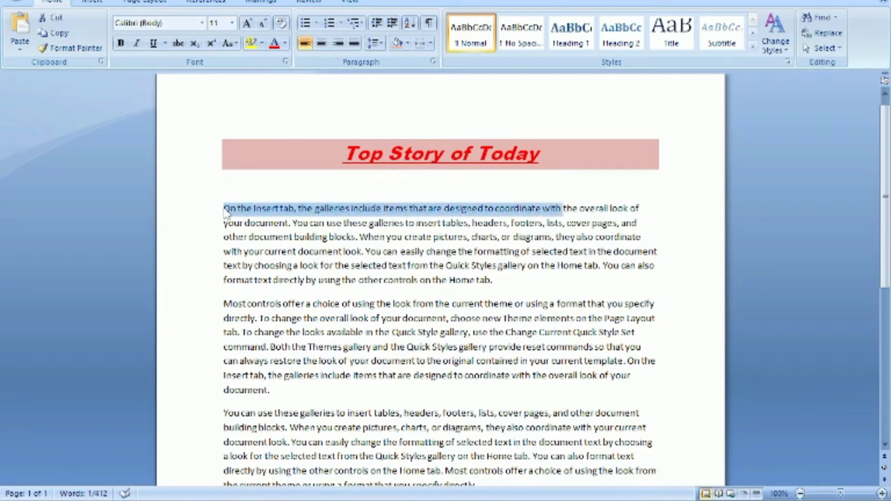
pyautogui.hotkey('ctrl', 'shift', 'Right')
pyautogui.hotkey('ctrl', 'shift', 'Right')
pyautogui.hotkey('ctrl', 'shift', 'Right')
pyautogui.hotkey('ctrl', 'shift', 'Right')
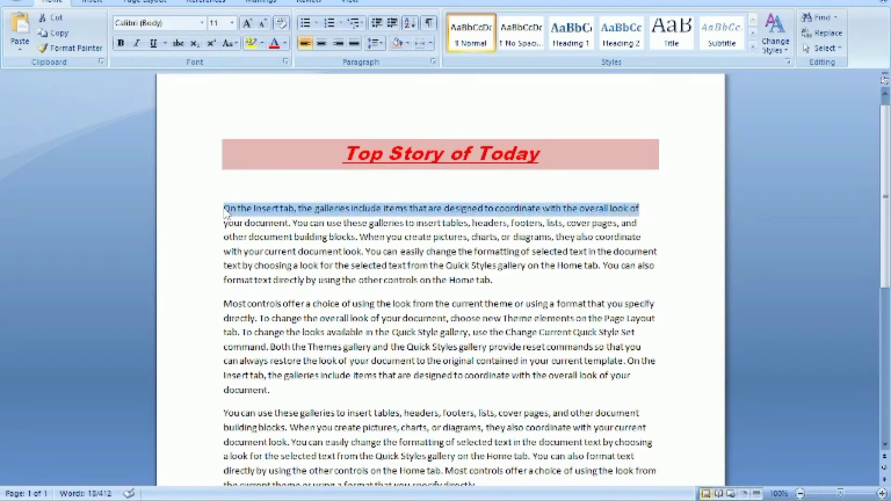
pyautogui.hotkey('shift', 'Down')
pyautogui.hotkey('shift', 'Down')
pyautogui.hotkey('shift', 'Down')
pyautogui.hotkey('shift', 'Down')
pyautogui.hotkey('shift', 'Down')
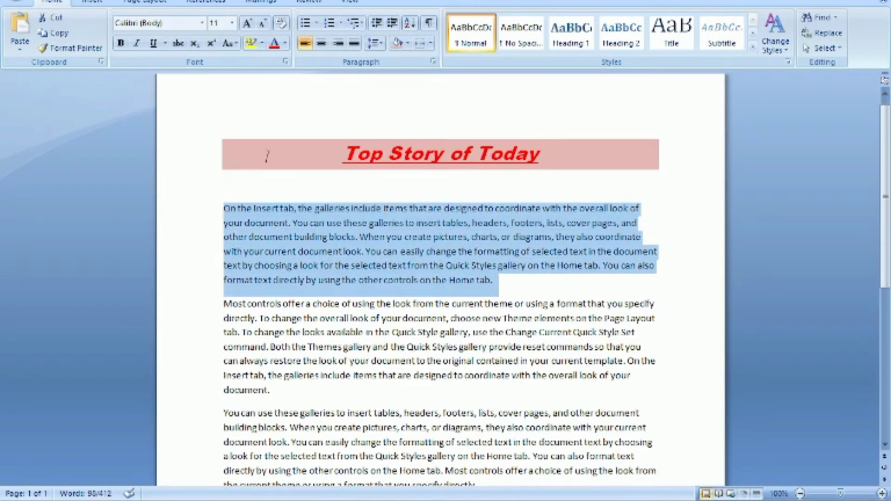
pyautogui.click(382, 44)
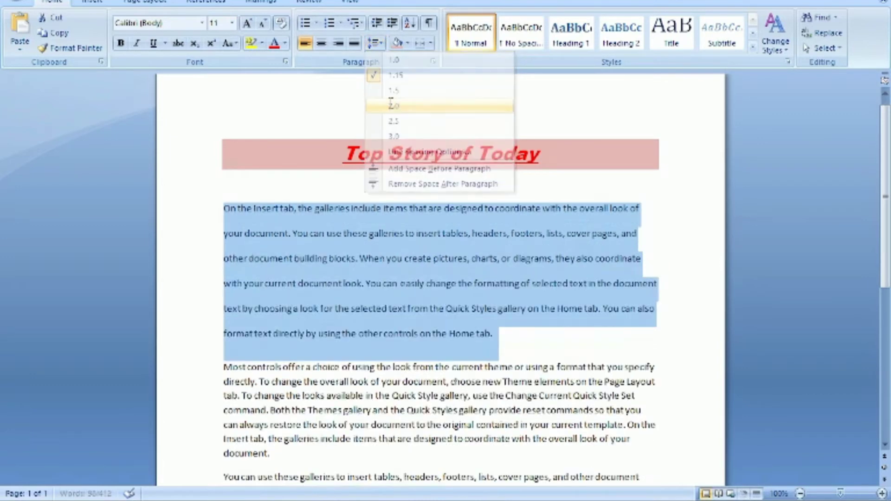
pyautogui.click(392, 107)
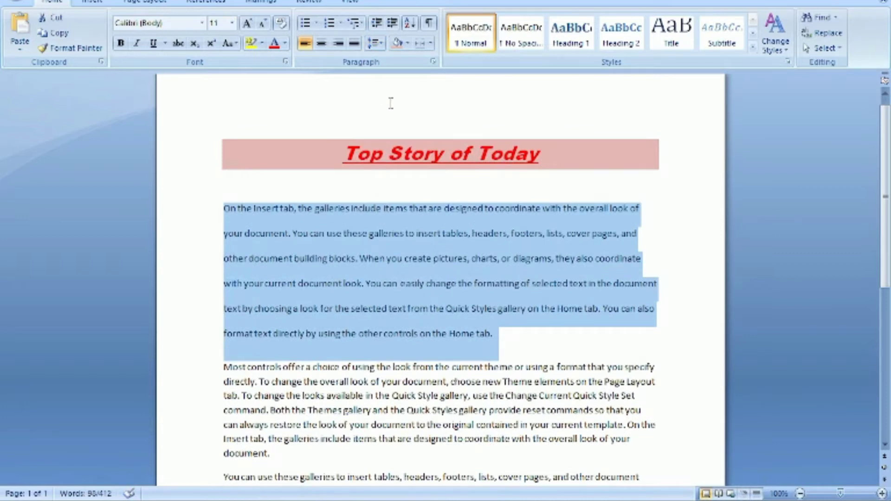
pyautogui.click(384, 47)
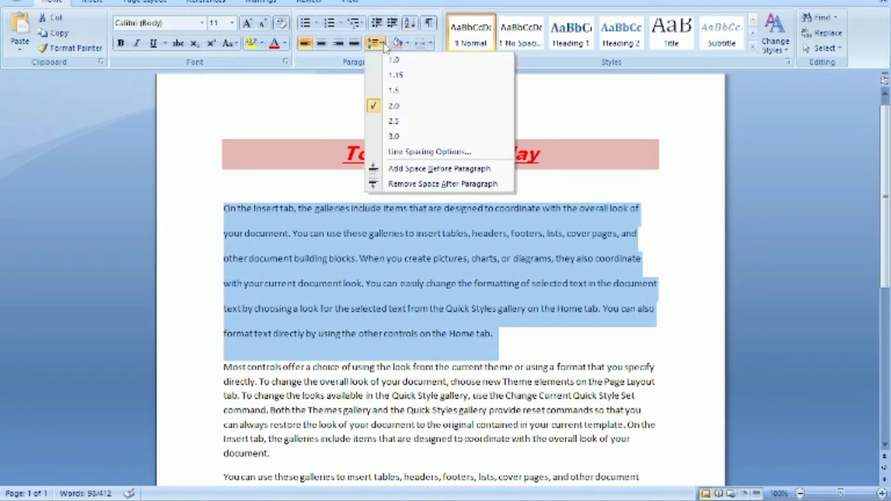
pyautogui.click(393, 80)
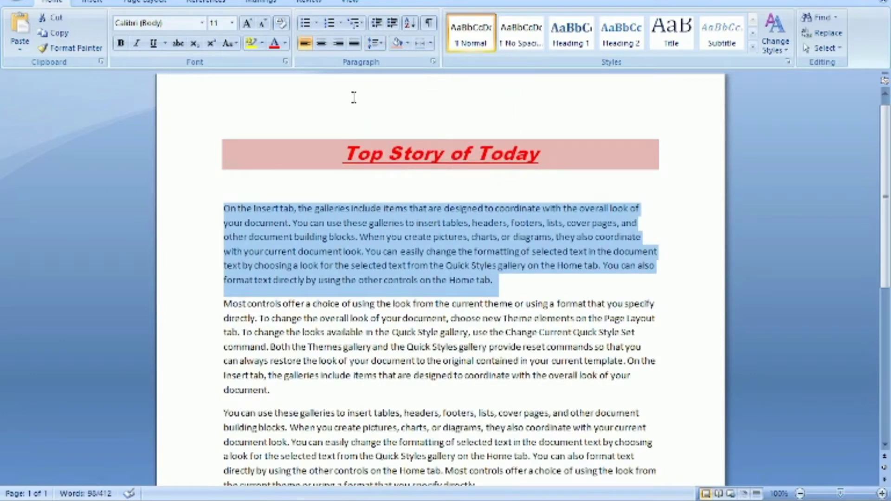
# Try right, left and center alignment on the first paragraph, finishing with Justify
pyautogui.click(340, 46)
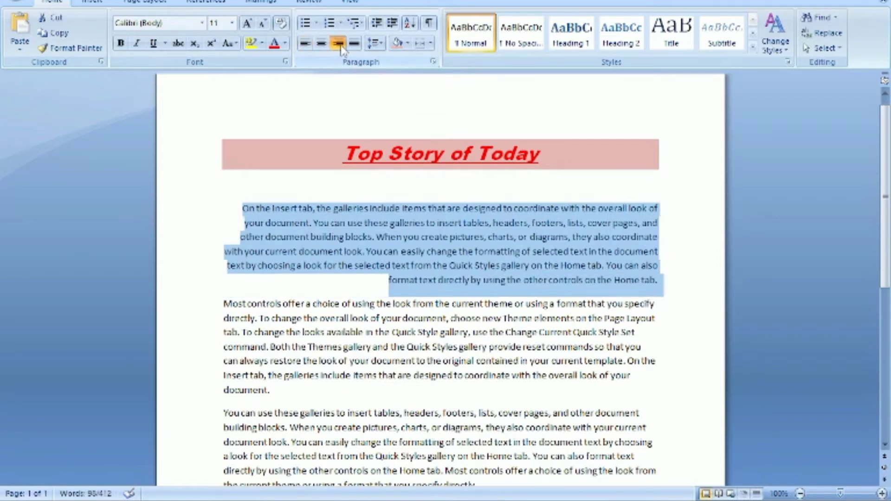
pyautogui.click(305, 46)
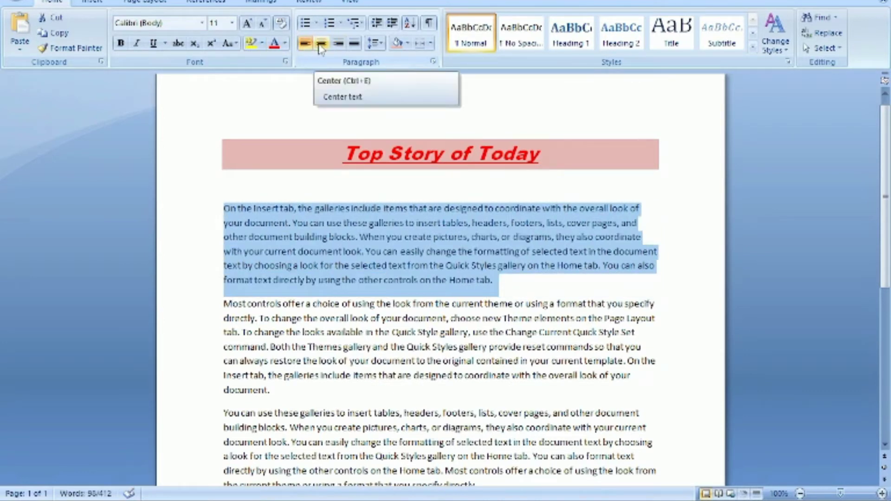
pyautogui.click(321, 44)
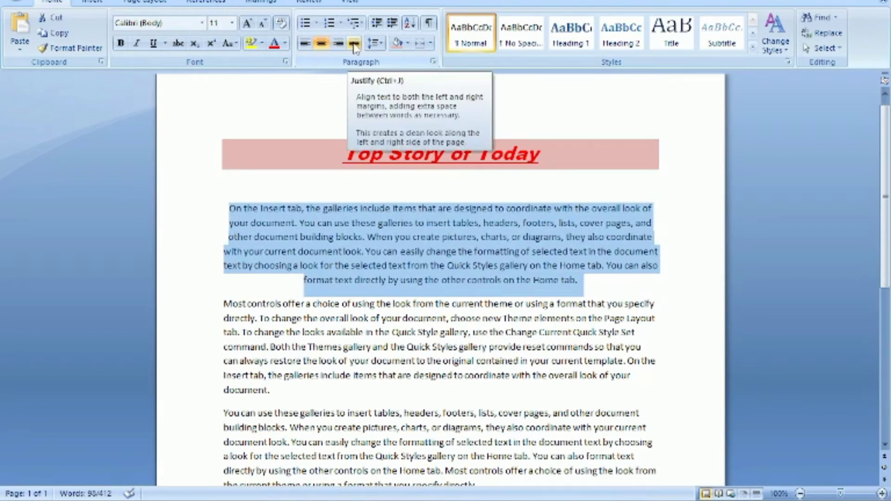
pyautogui.click(354, 44)
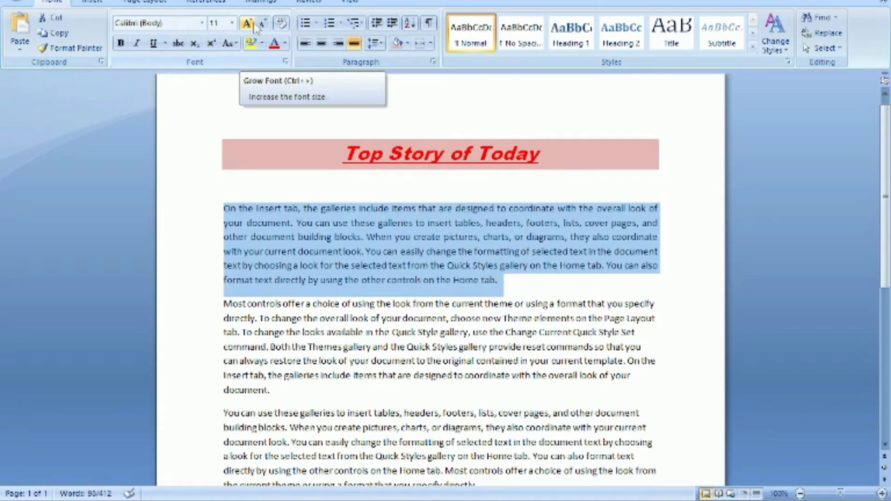
pyautogui.click(256, 28)
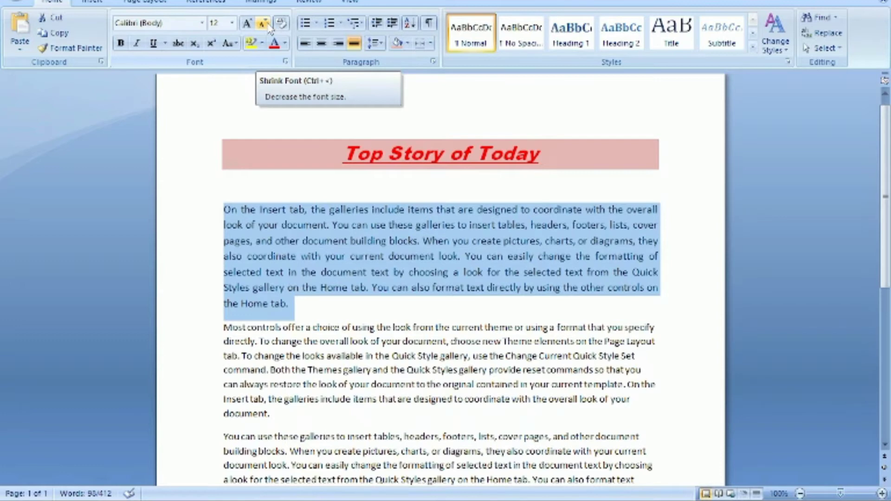
pyautogui.click(269, 26)
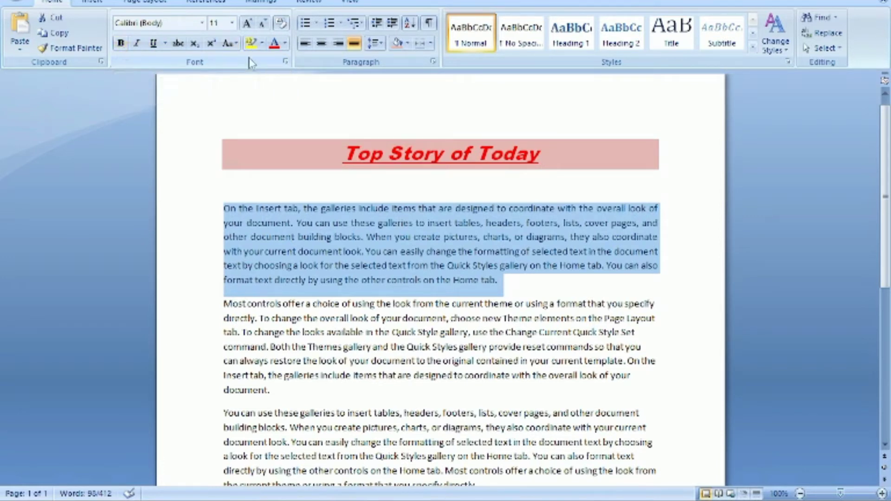
# Make the first paragraph numbered item 1, after trying arrow bullets
pyautogui.click(305, 24)
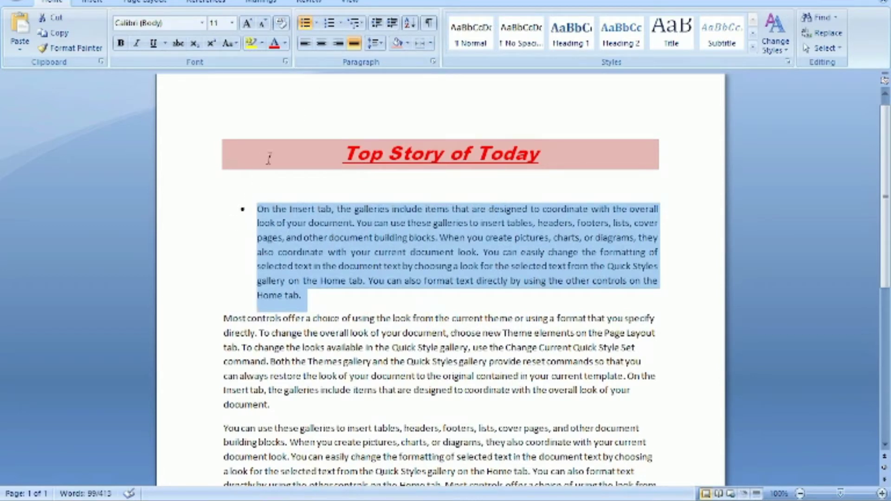
pyautogui.click(316, 23)
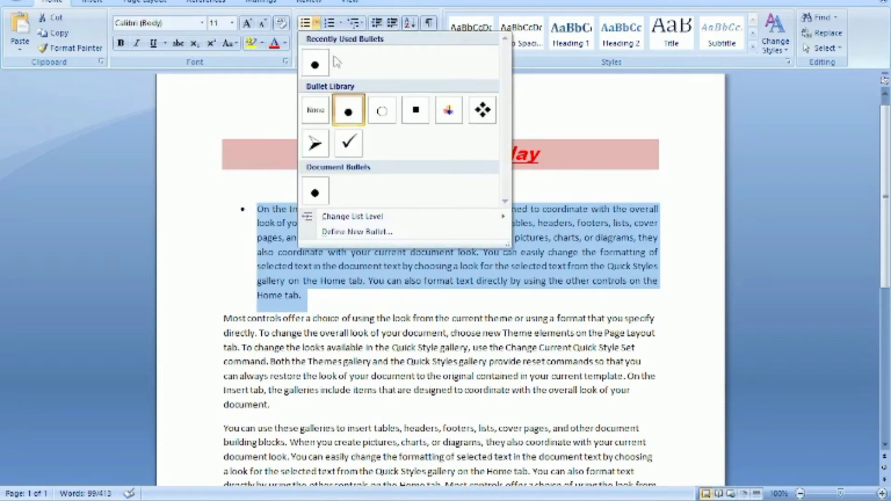
pyautogui.click(321, 145)
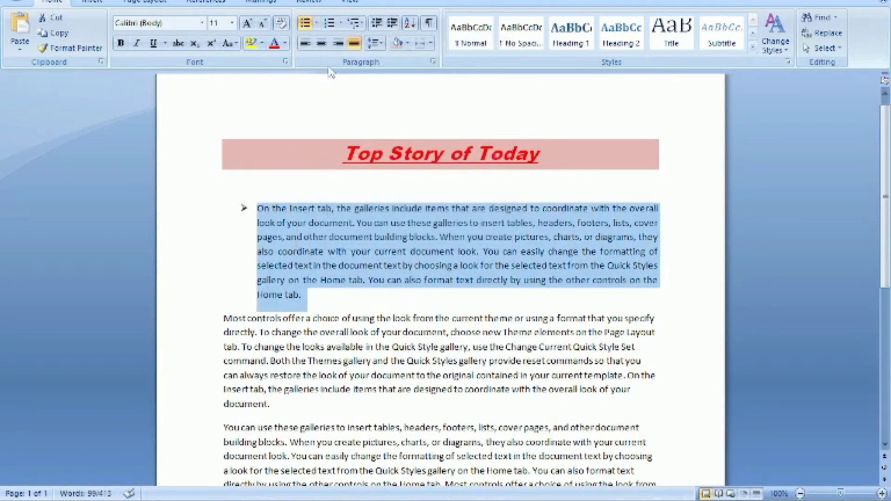
pyautogui.click(335, 24)
# End the numbered list after that paragraph and remove the extra blank lines
pyautogui.click(326, 305)
pyautogui.press('Return')
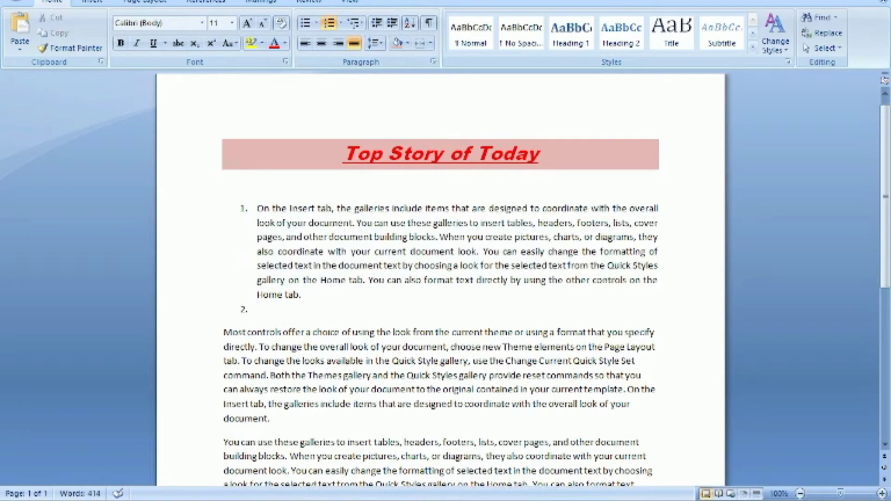
pyautogui.press('Return')
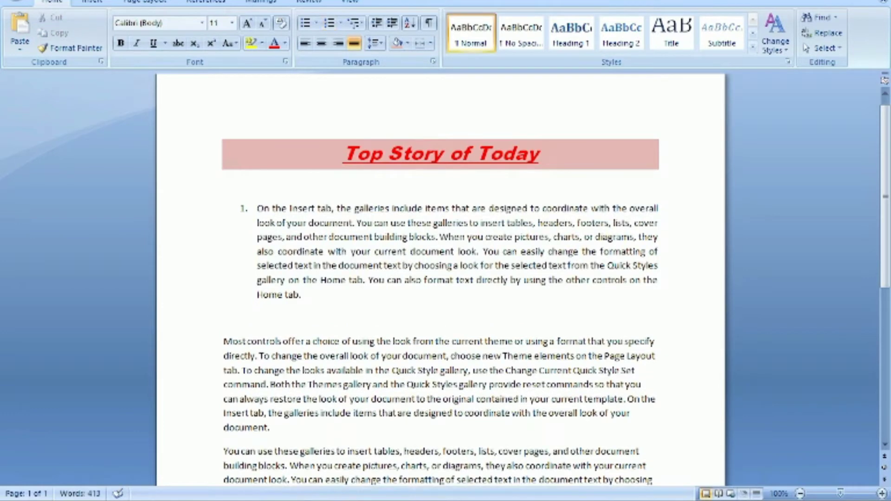
pyautogui.press('Return')
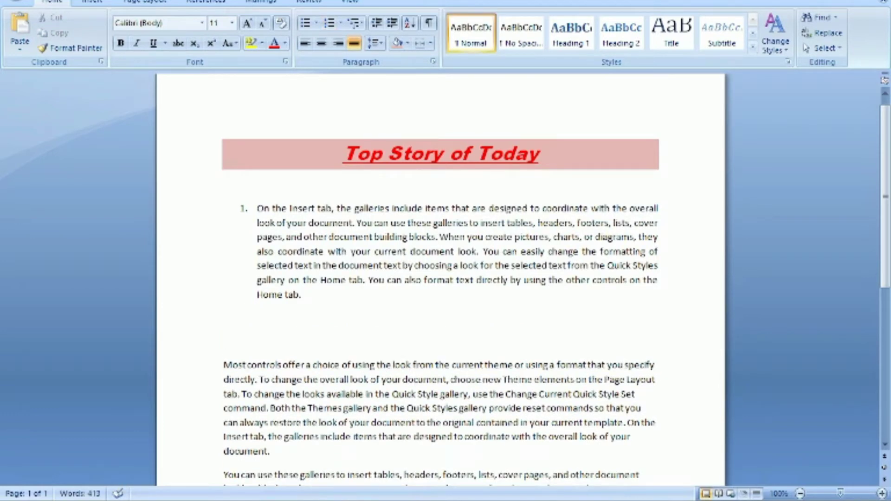
pyautogui.press('BackSpace')
pyautogui.press('BackSpace')
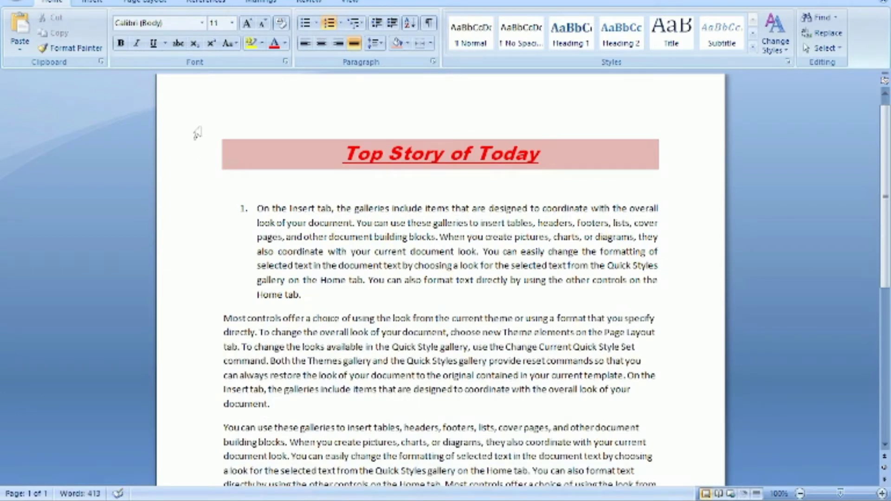
# Insert a small trial table below the last paragraph, undo it, and reopen the Table menu
pyautogui.click(93, 3)
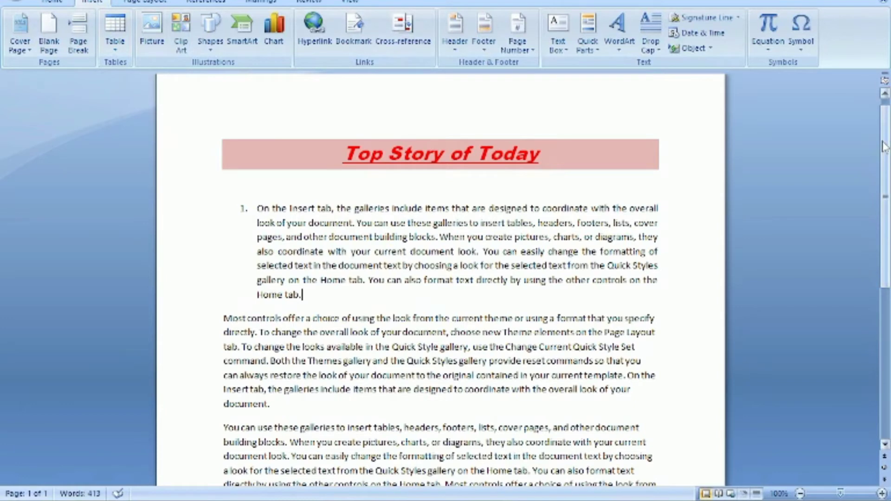
pyautogui.moveTo(883, 146); pyautogui.dragTo(887, 324)
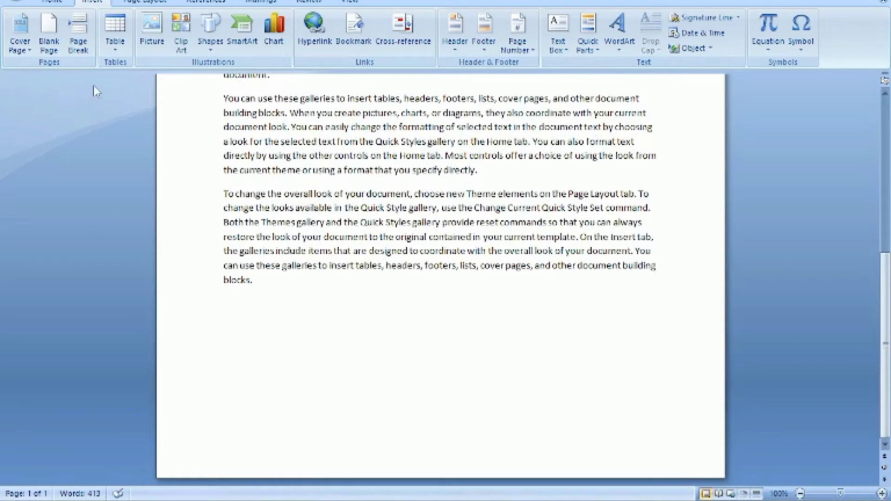
pyautogui.click(115, 35)
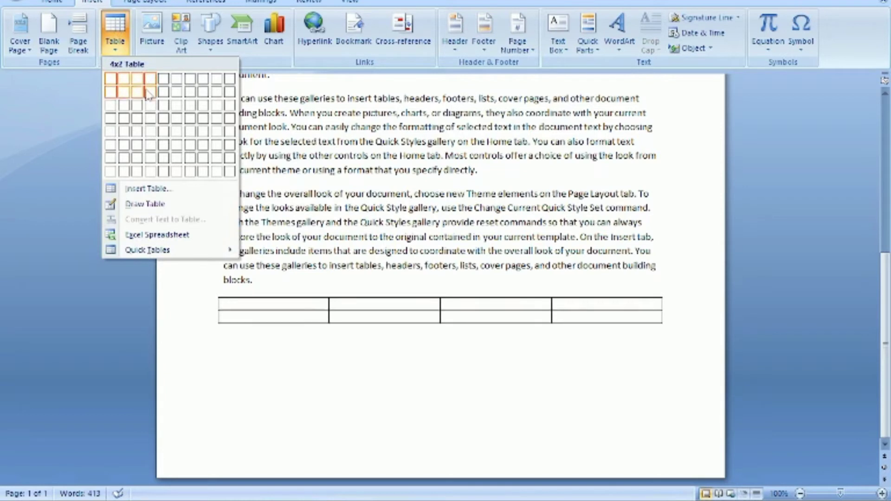
pyautogui.click(149, 110)
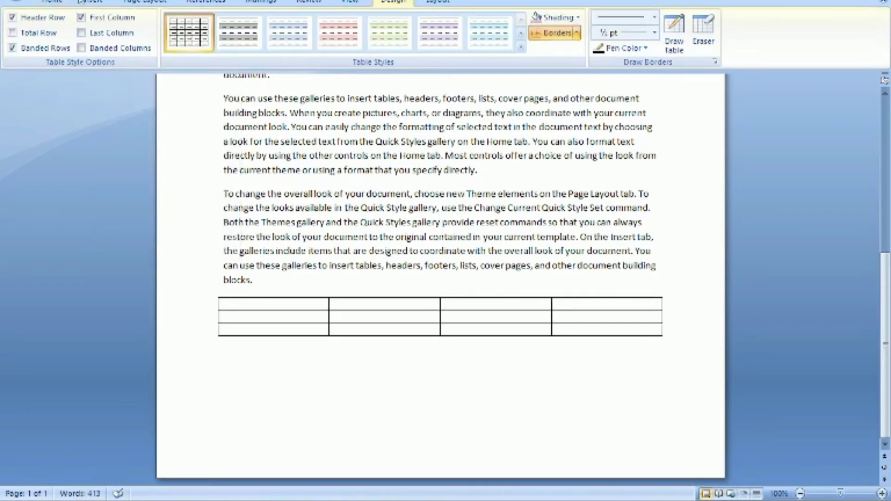
pyautogui.hotkey('ctrl', 'z')
pyautogui.click(91, 2)
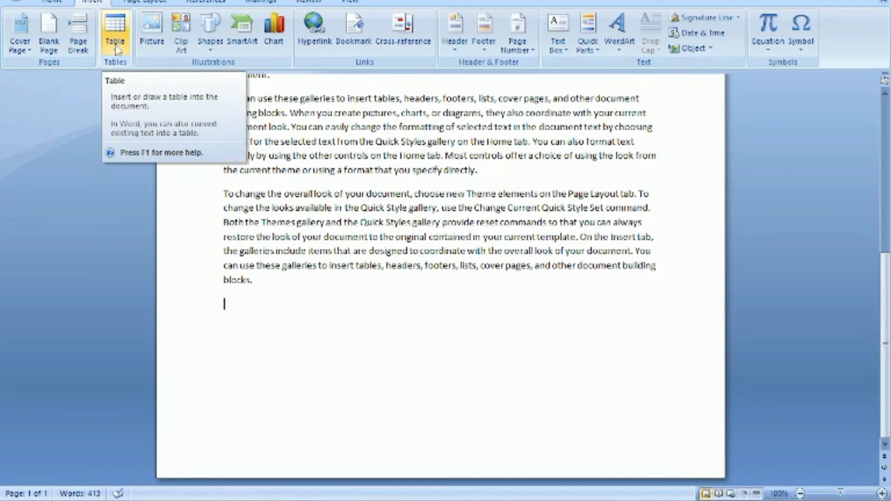
pyautogui.click(117, 50)
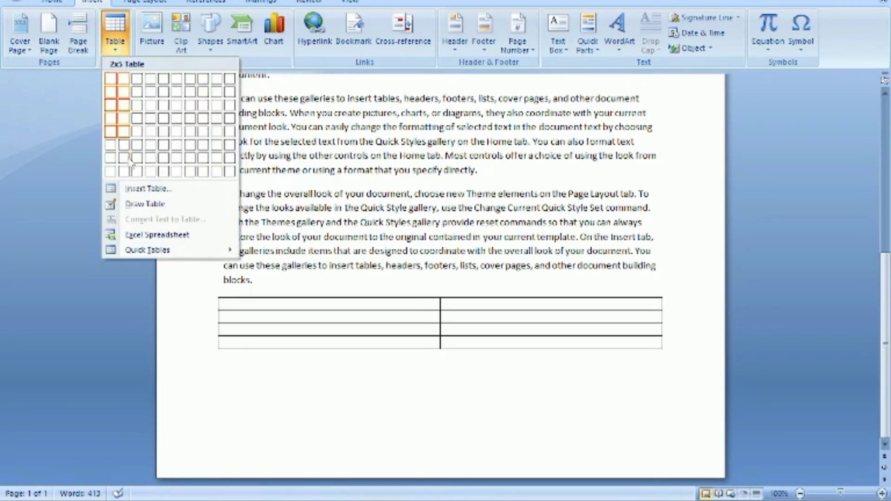
# Insert a table of 3 columns and 4 rows below the last paragraph
pyautogui.click(133, 189)
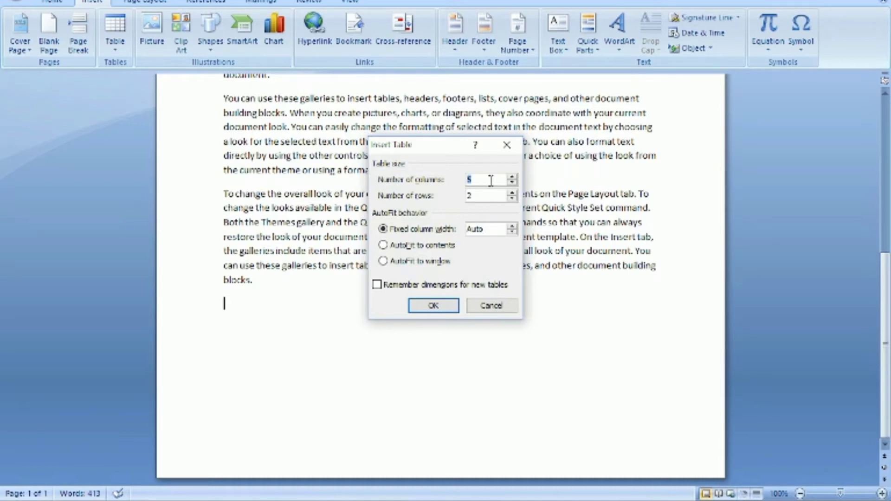
pyautogui.write('3')
pyautogui.click(478, 197)
pyautogui.press('BackSpace')
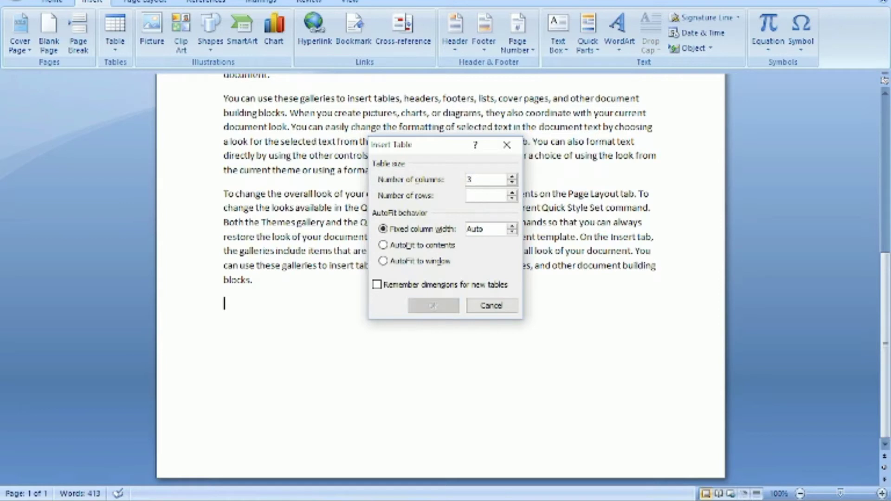
pyautogui.write('4')
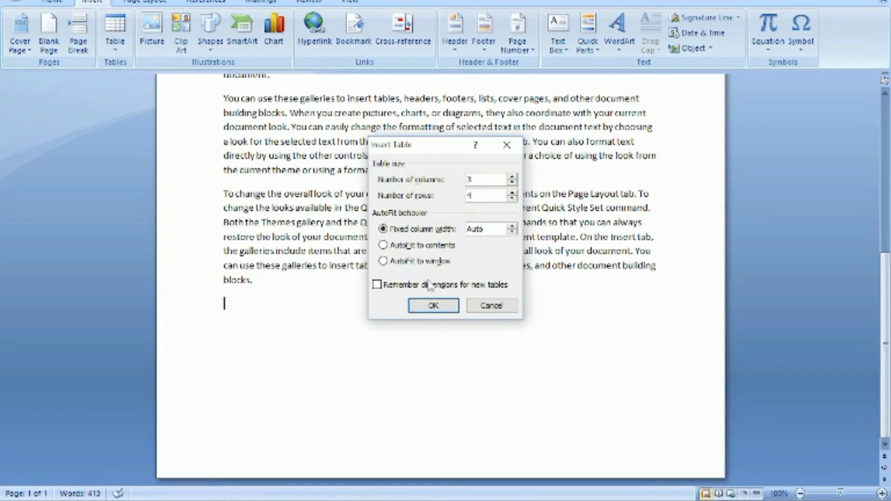
pyautogui.click(431, 307)
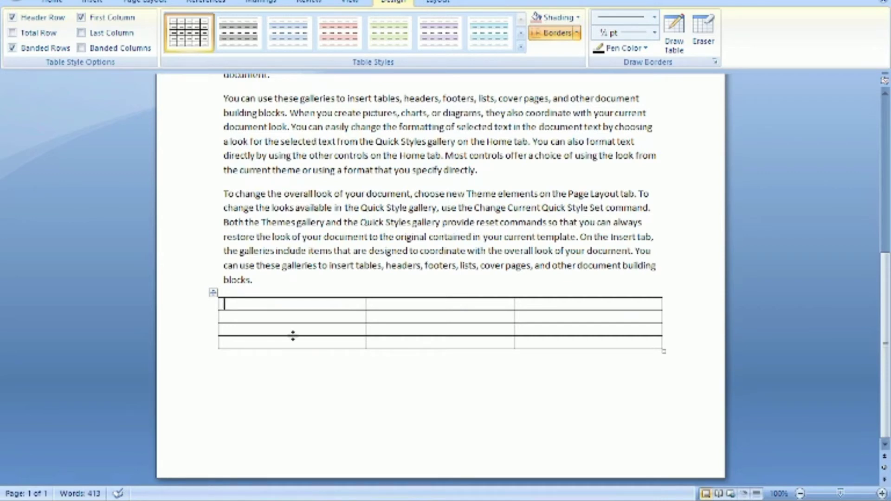
# Enter the headings Name, Class and Math in the first row, fixing the typo, and select that row
pyautogui.write('N')
pyautogui.write('ame')
pyautogui.press('Tab')
pyautogui.write('C')
pyautogui.write('lass')
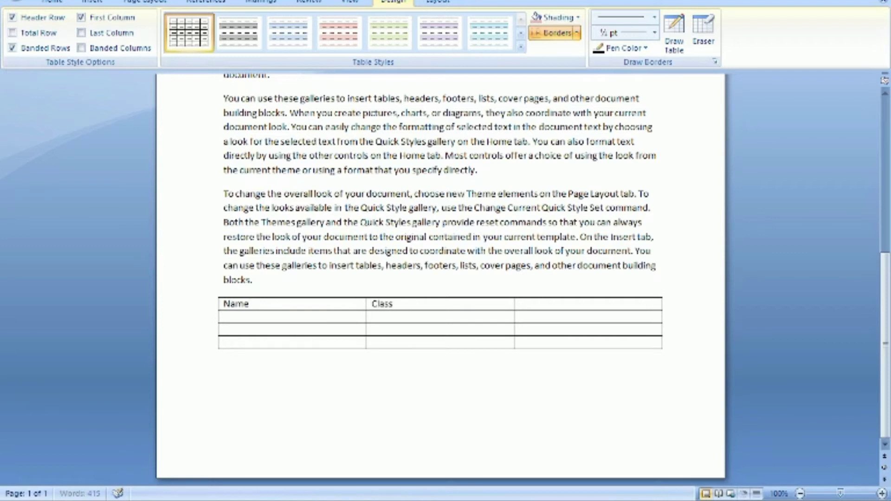
pyautogui.press('Tab')
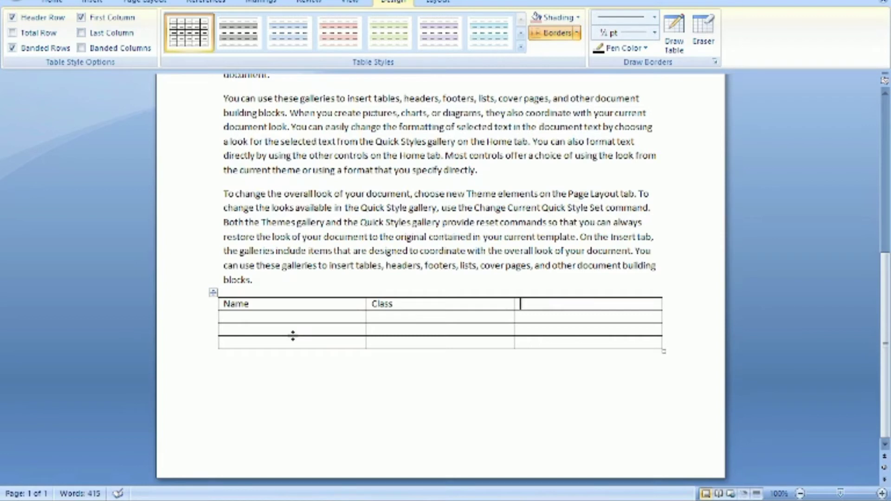
pyautogui.write('Ma')
pyautogui.write('tch')
pyautogui.press('BackSpace')
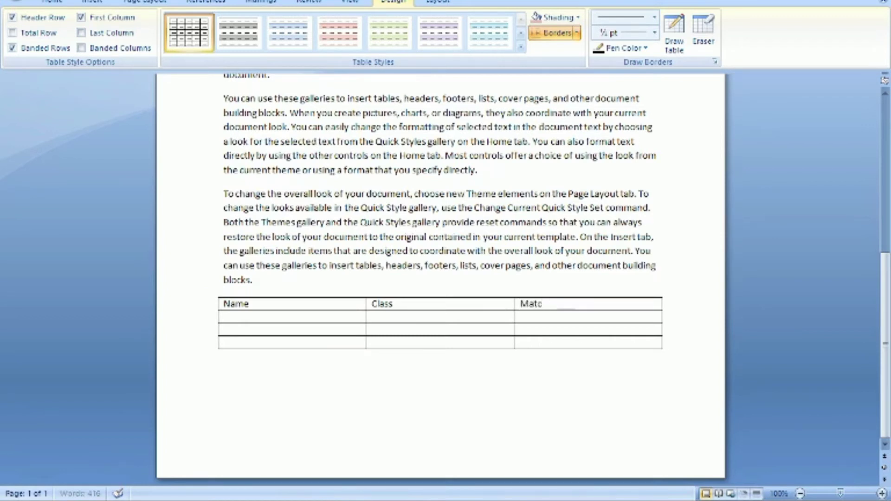
pyautogui.press('BackSpace')
pyautogui.write('h')
pyautogui.moveTo(552, 304); pyautogui.dragTo(266, 312)
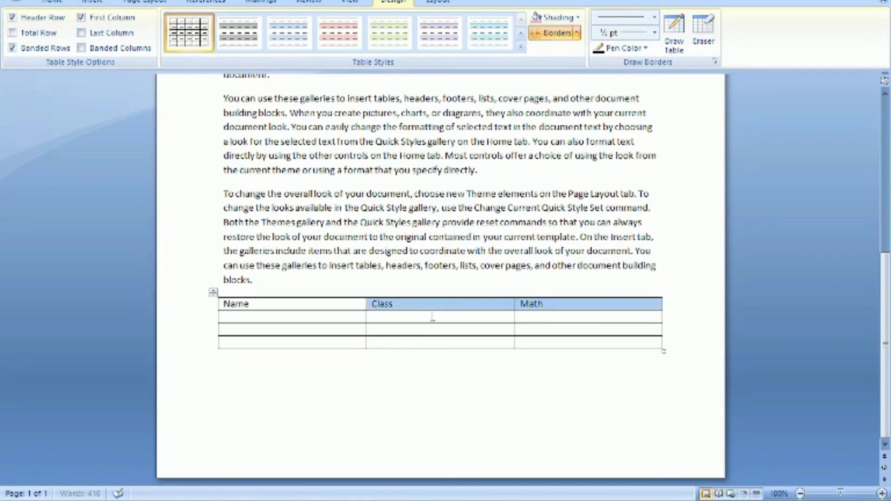
pyautogui.click(253, 306)
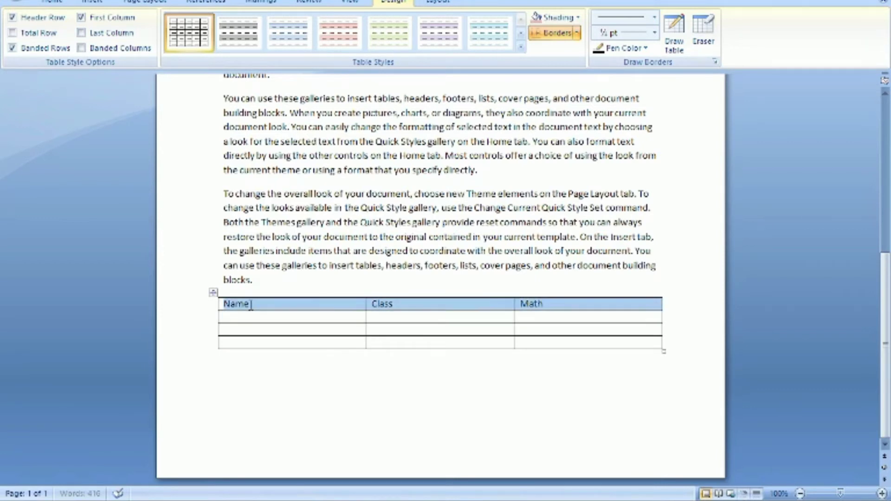
# Make the header row 14-pt Arial Black and centre it in its cells
pyautogui.click(52, 2)
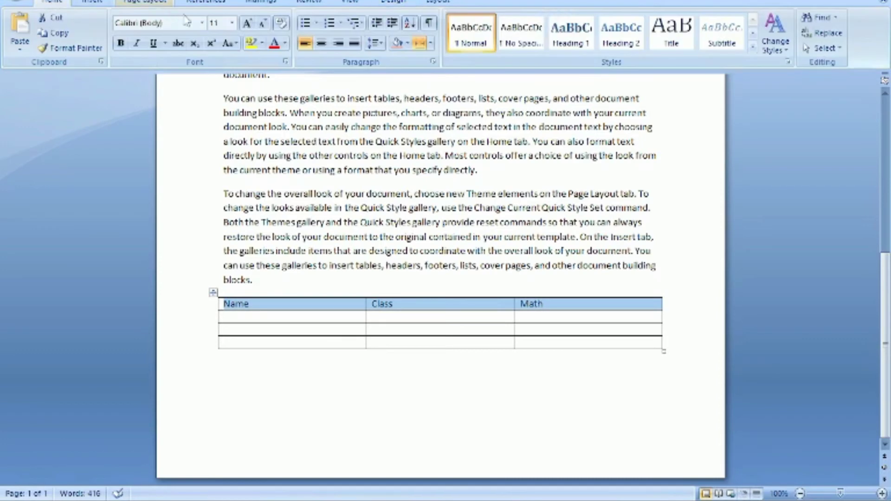
pyautogui.click(202, 23)
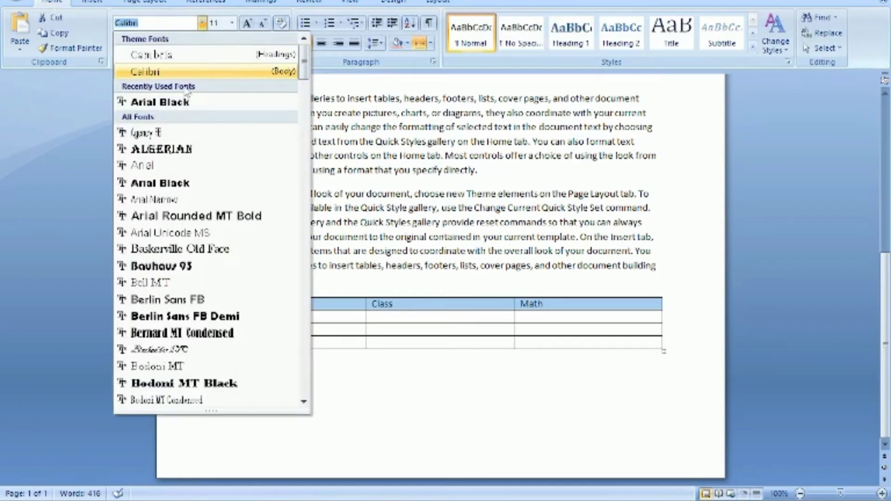
pyautogui.click(179, 102)
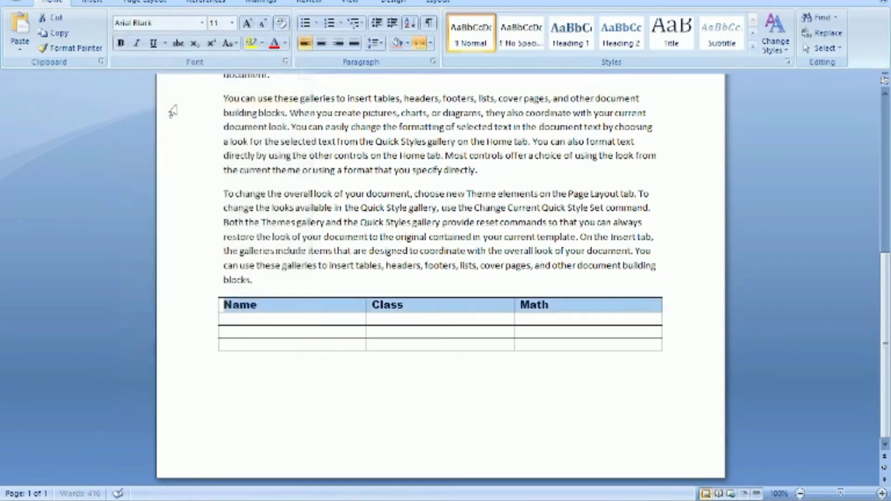
pyautogui.click(233, 23)
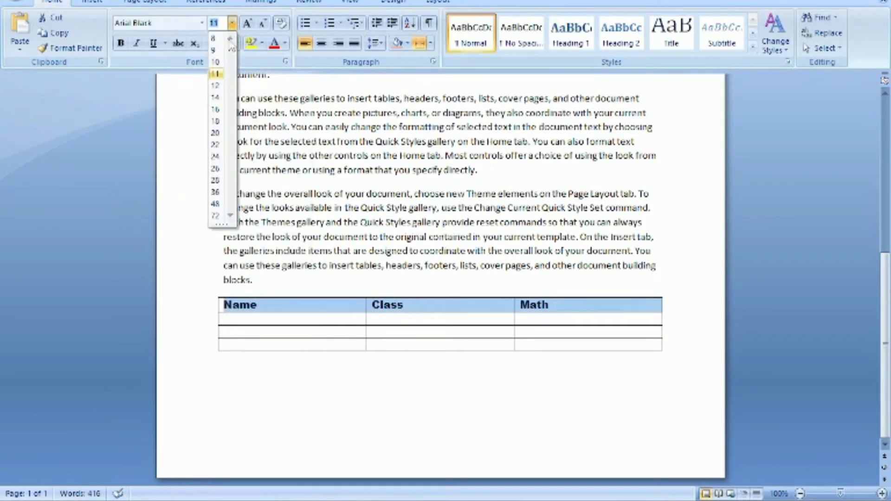
pyautogui.click(215, 97)
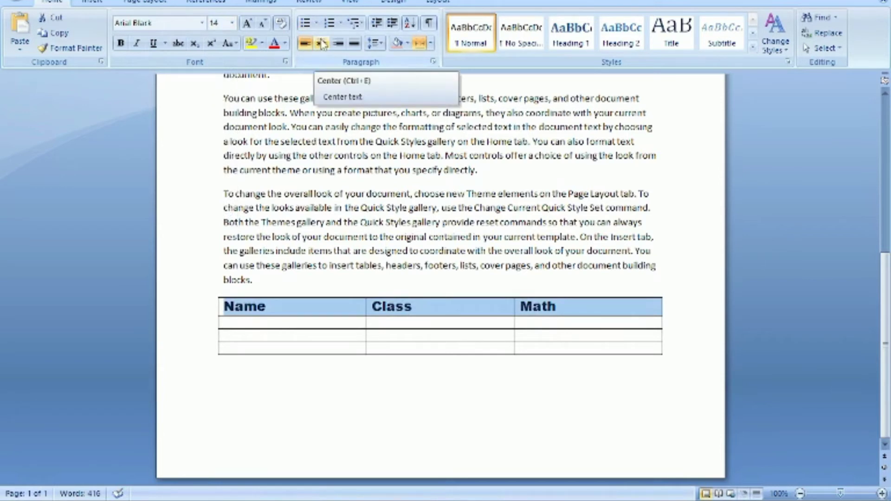
pyautogui.click(322, 44)
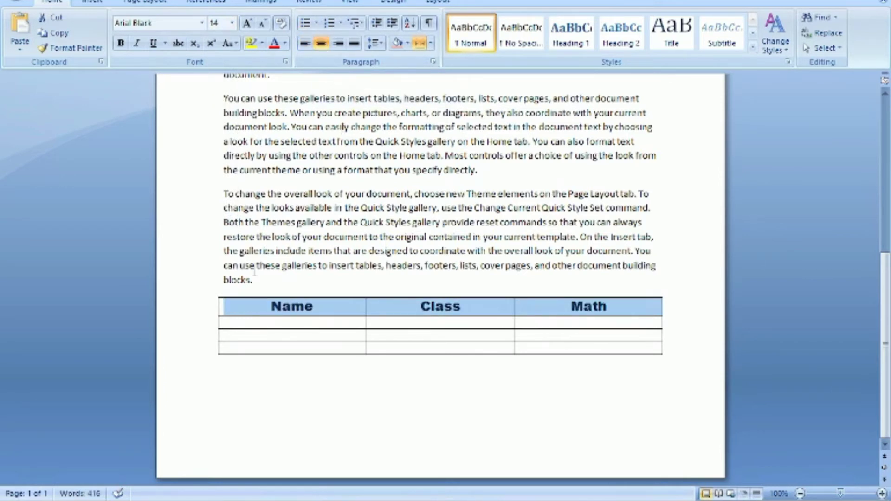
pyautogui.click(272, 321)
# Fill the second row with a student name, class 5th and Math mark 56
pyautogui.write('Nasir')
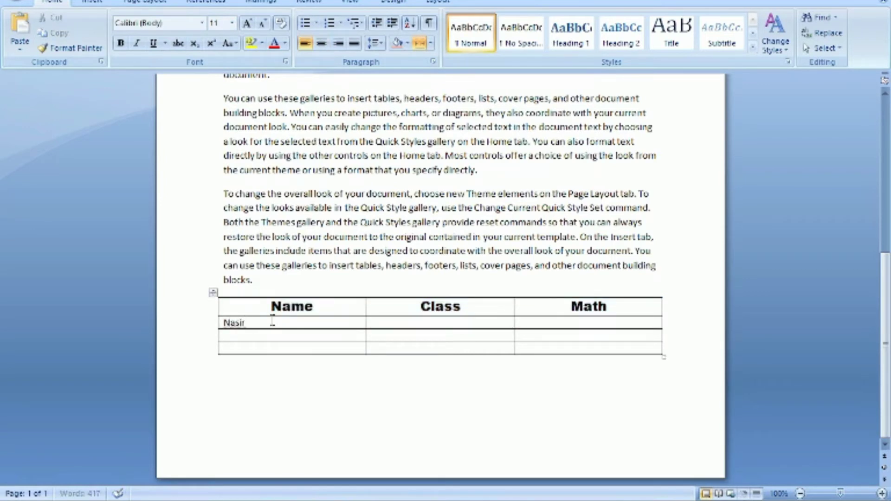
pyautogui.press('Tab')
pyautogui.write('5th')
pyautogui.press('Tab')
pyautogui.write('56')
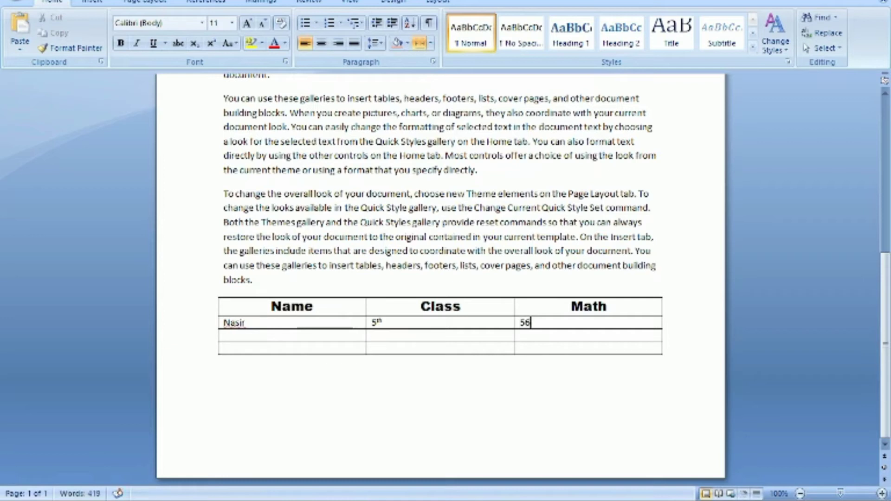
# Fill the third row with a student name, class 6th and Math mark 45
pyautogui.click(270, 334)
pyautogui.write('Sajid')
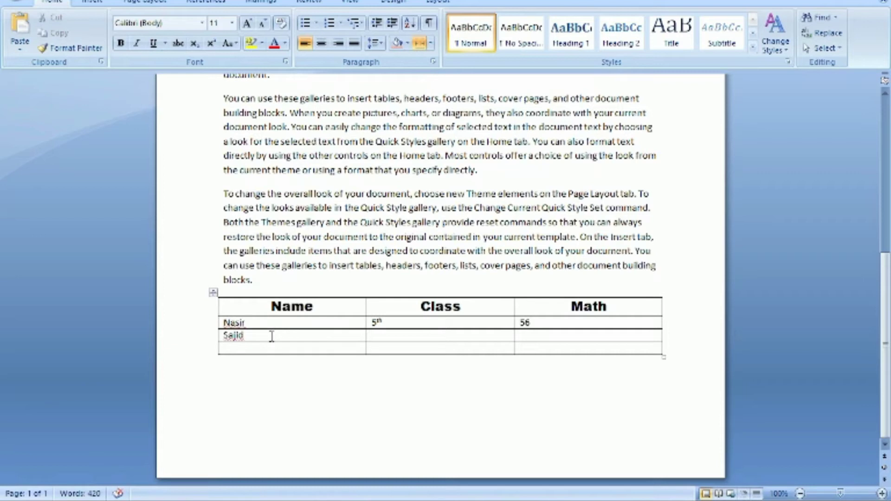
pyautogui.press('Tab')
pyautogui.write('5')
pyautogui.press('BackSpace')
pyautogui.write('6th c')
pyautogui.write('lass')
pyautogui.press('Tab')
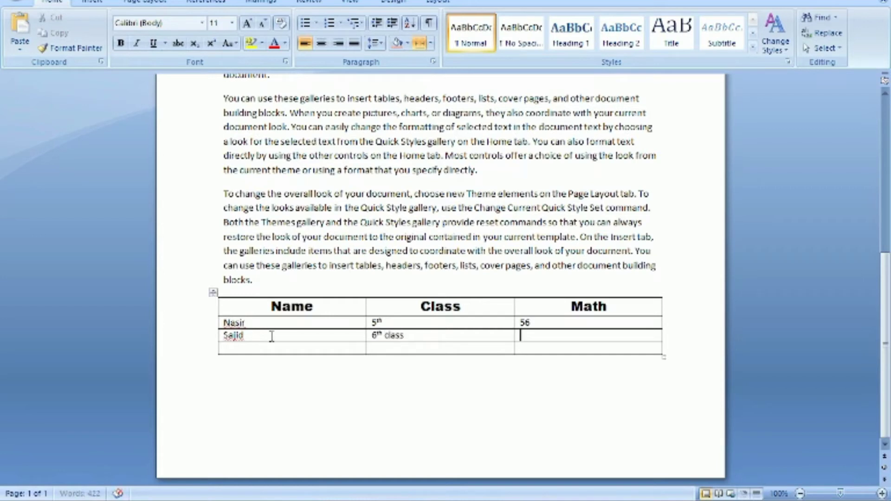
pyautogui.write('45')
# Fill the last row with a student name, its class and Math mark 56
pyautogui.click(244, 349)
pyautogui.write('zahid')
pyautogui.press('Tab')
pyautogui.write('3rd ')
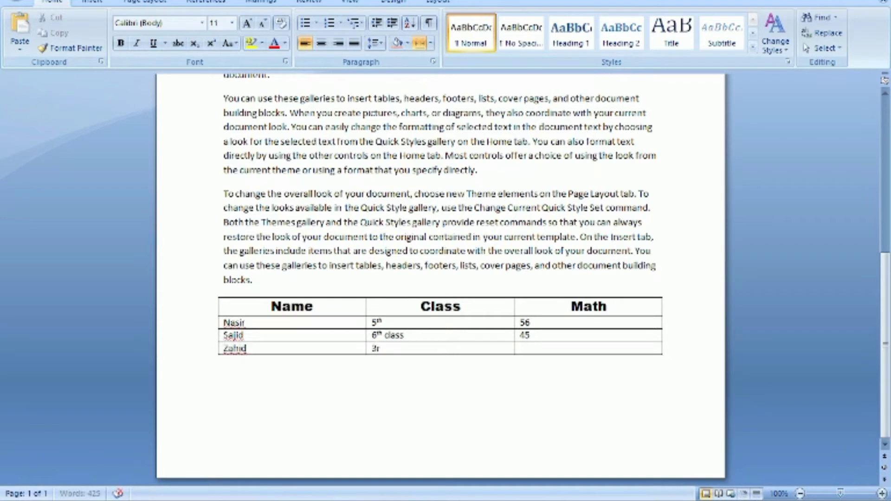
pyautogui.write('cla')
pyautogui.write('ss')
pyautogui.press('BackSpace')
pyautogui.press('BackSpace')
pyautogui.press('BackSpace')
pyautogui.click(446, 336)
pyautogui.press('BackSpace')
pyautogui.press('BackSpace')
pyautogui.press('BackSpace')
pyautogui.press('BackSpace')
pyautogui.press('BackSpace')
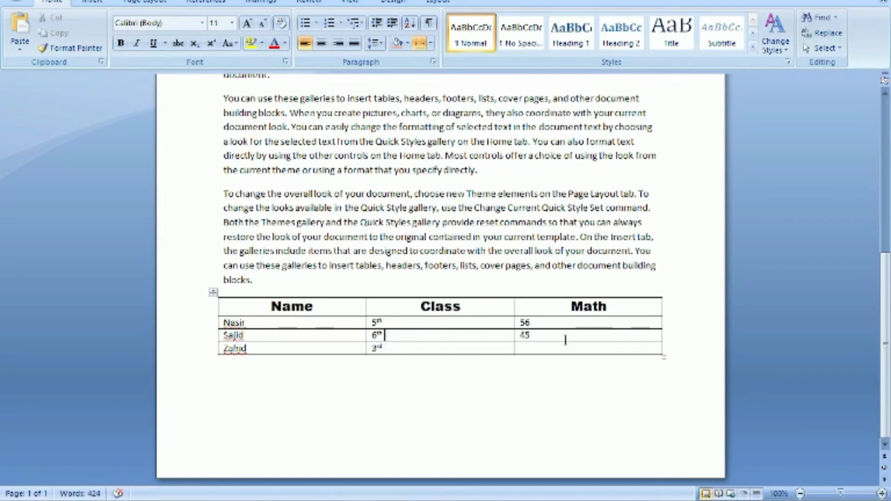
pyautogui.click(556, 349)
pyautogui.write('56')
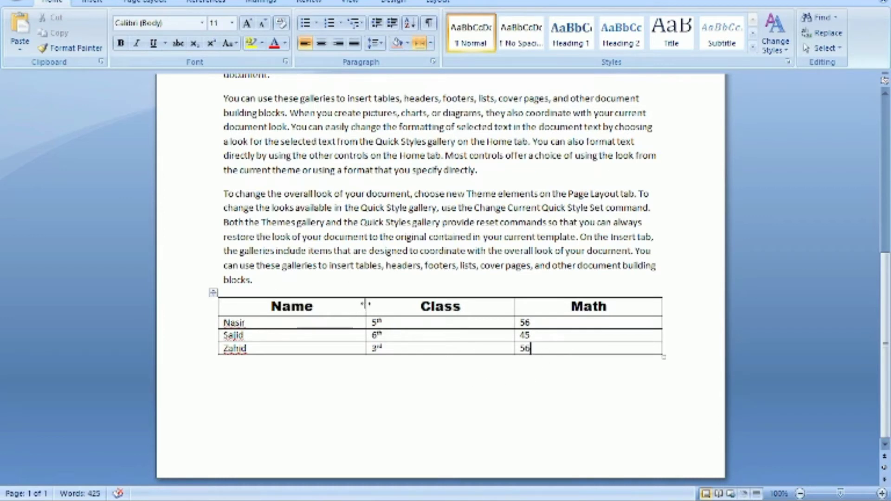
# Narrow the Name and Class columns, widening the Math column
pyautogui.moveTo(365, 303); pyautogui.dragTo(323, 304)
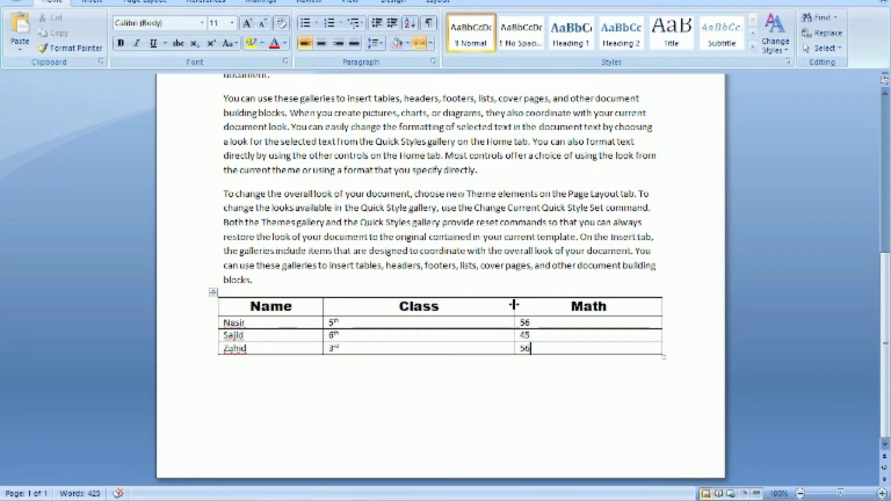
pyautogui.moveTo(513, 305); pyautogui.dragTo(477, 305)
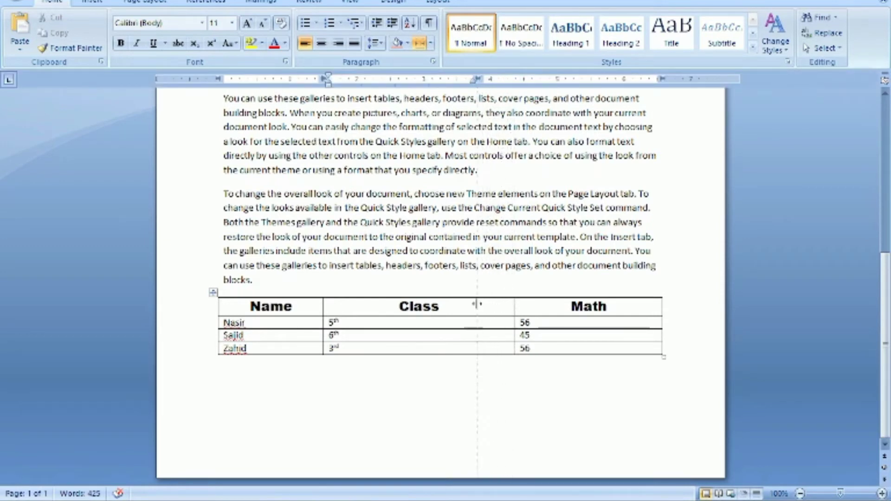
pyautogui.moveTo(476, 304); pyautogui.dragTo(465, 304)
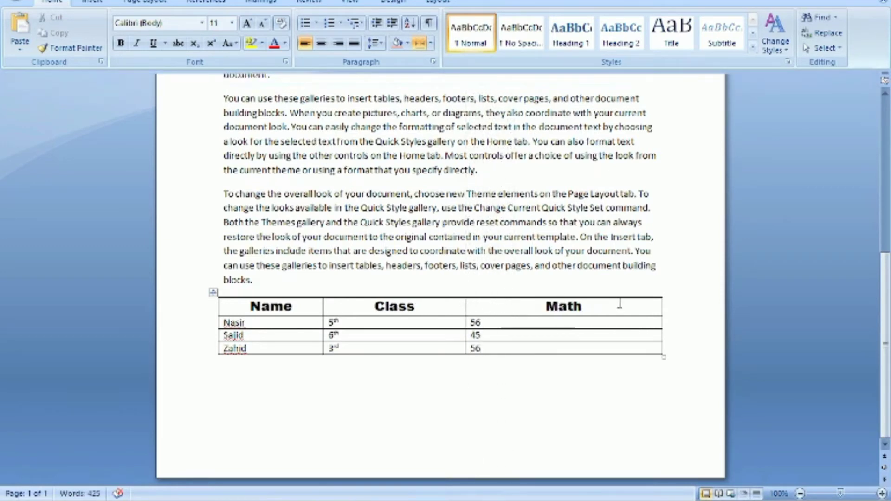
# Pull the table's left and right edges inward, then widen the Name and Math columns
pyautogui.moveTo(662, 306); pyautogui.dragTo(606, 307)
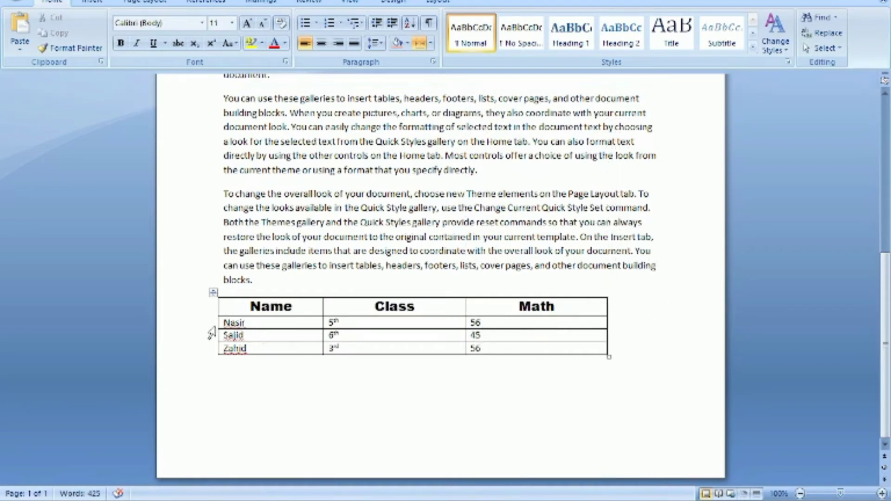
pyautogui.moveTo(217, 322); pyautogui.dragTo(241, 322)
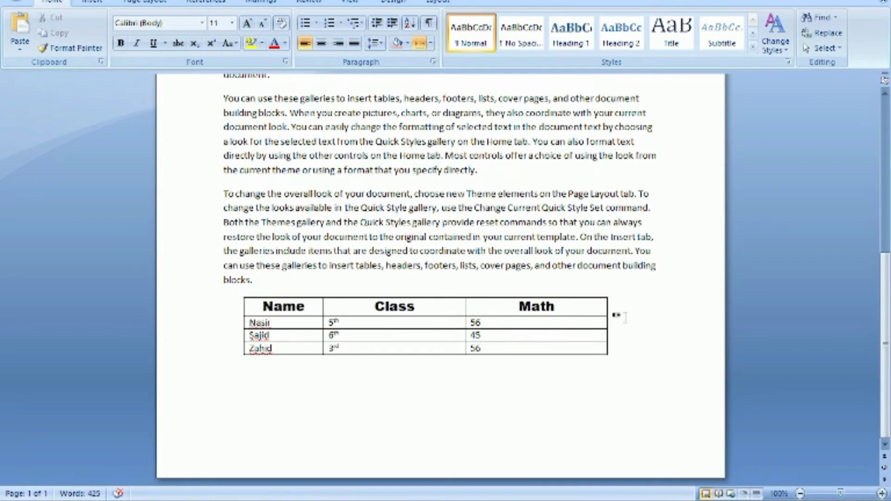
pyautogui.moveTo(605, 322); pyautogui.dragTo(579, 325)
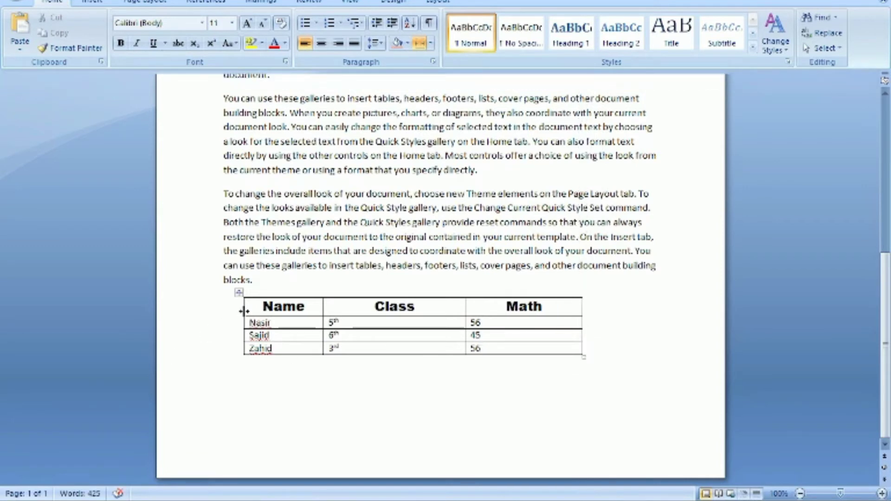
pyautogui.moveTo(244, 311); pyautogui.dragTo(256, 310)
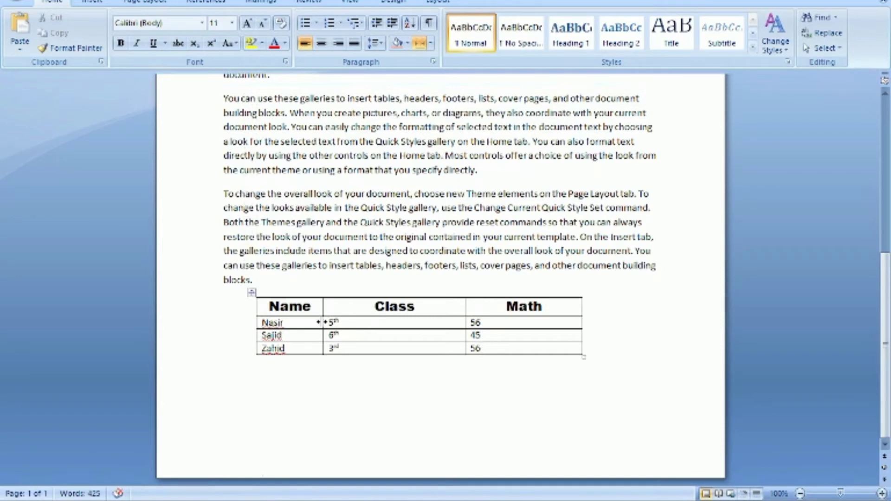
pyautogui.moveTo(320, 322); pyautogui.dragTo(353, 321)
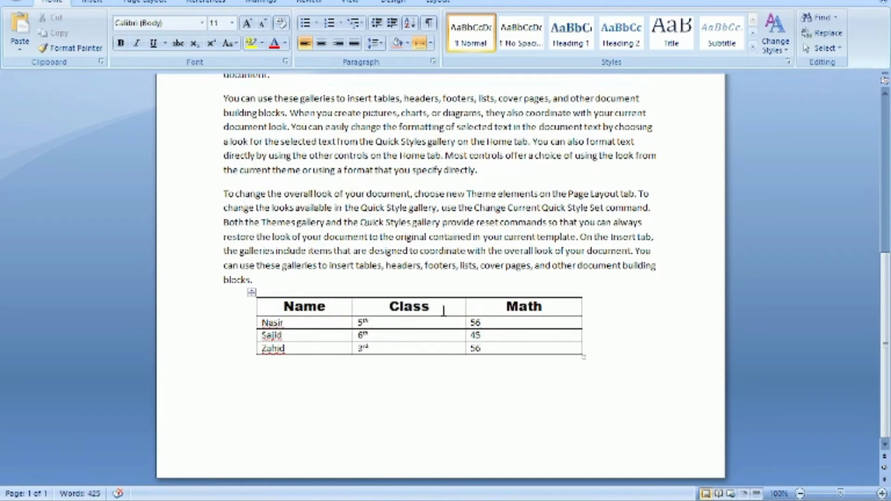
pyautogui.moveTo(464, 306); pyautogui.dragTo(451, 307)
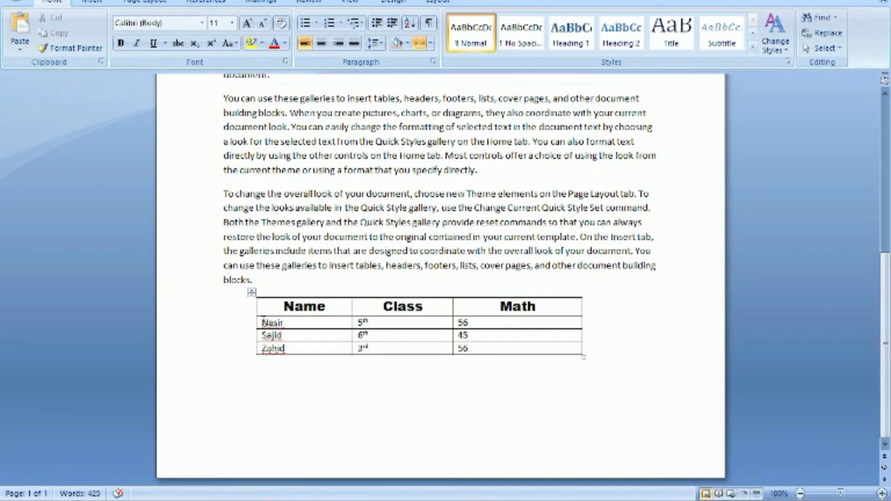
# Centre the three data rows' text and set it to 14 pt
pyautogui.moveTo(262, 321); pyautogui.dragTo(265, 333)
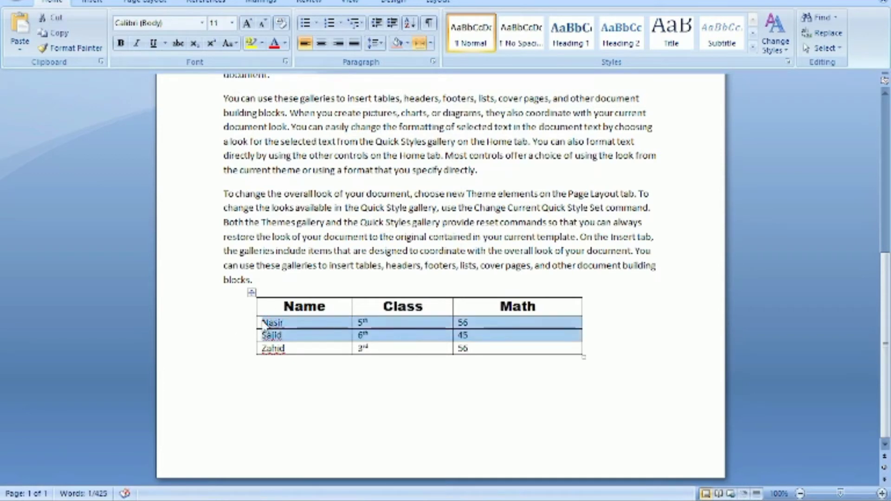
pyautogui.hotkey('shift', 'Down')
pyautogui.hotkey('shift', 'Down')
pyautogui.hotkey('shift', 'Up')
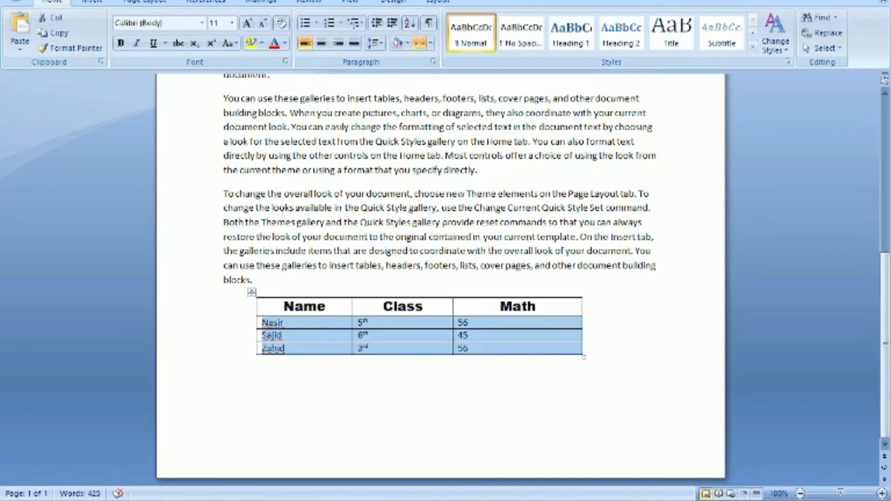
pyautogui.click(321, 44)
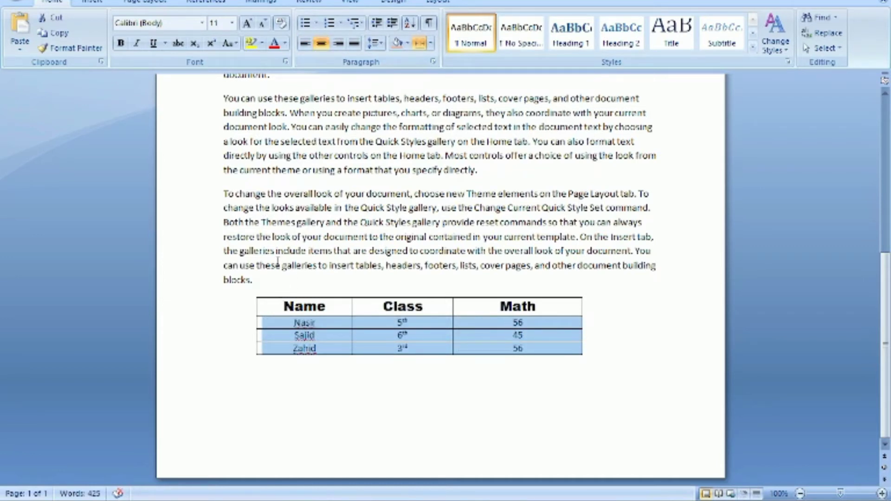
pyautogui.click(231, 24)
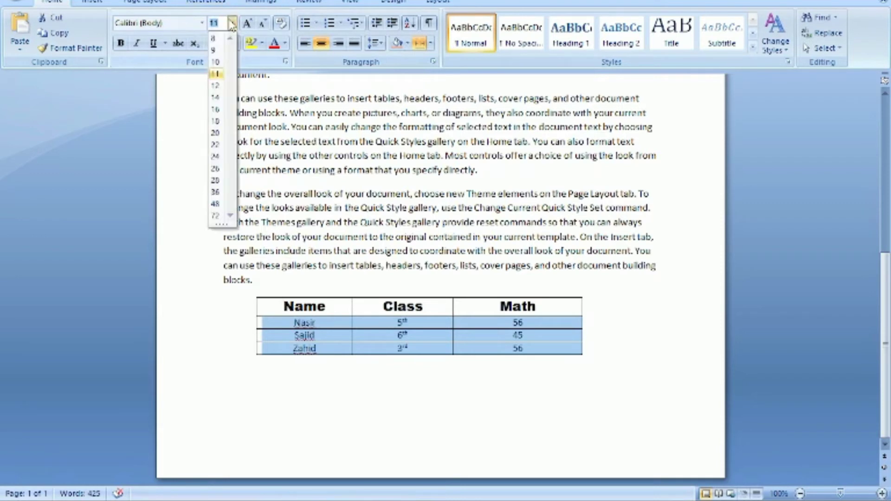
pyautogui.click(216, 99)
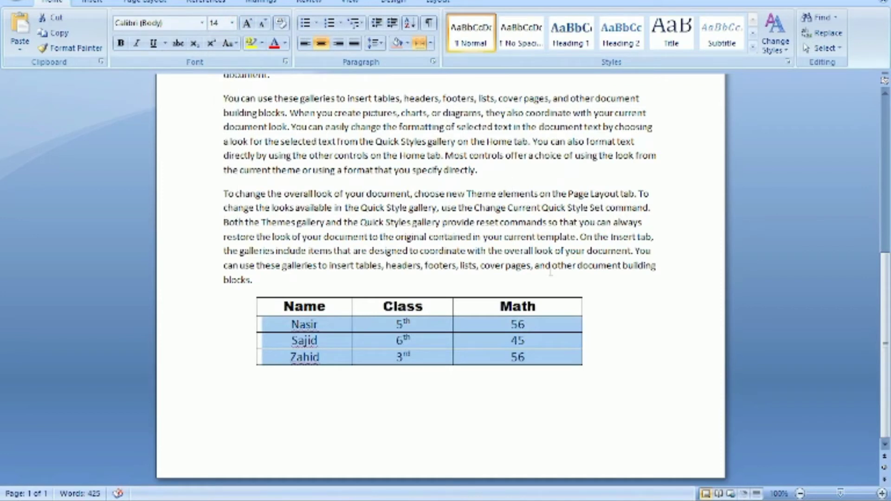
pyautogui.click(550, 310)
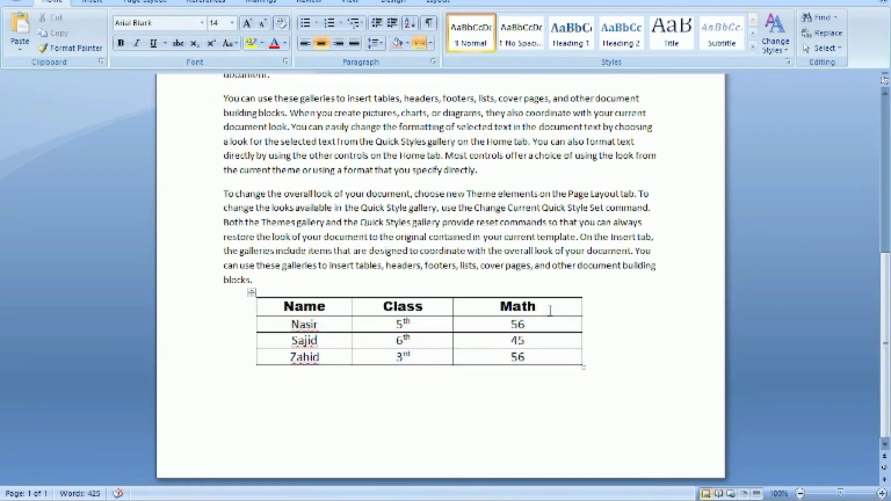
pyautogui.hotkey('shift', 'Left')
pyautogui.hotkey('shift', 'Left')
pyautogui.hotkey('shift', 'Left')
pyautogui.hotkey('shift', 'Left')
pyautogui.hotkey('shift', 'Left')
pyautogui.hotkey('shift', 'Left')
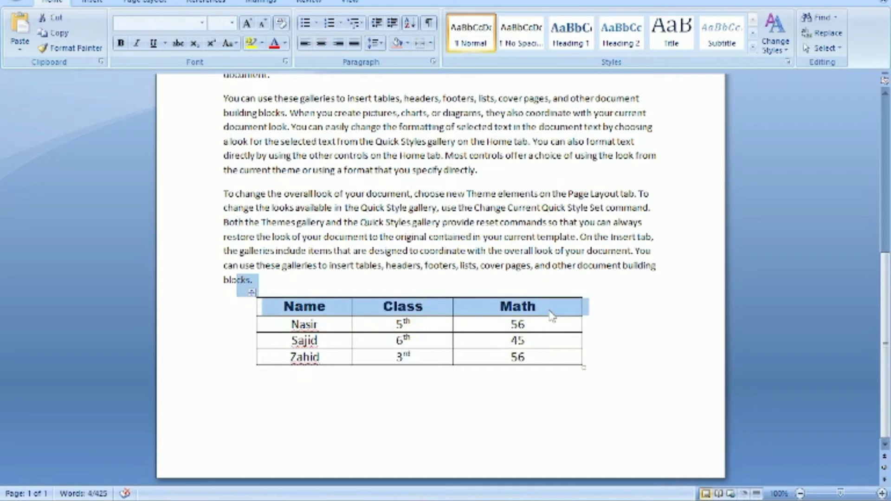
# Colour the header text blue and shade the header row light orange
pyautogui.hotkey('shift', 'Right')
pyautogui.hotkey('shift', 'Right')
pyautogui.hotkey('shift', 'Right')
pyautogui.hotkey('shift', 'Right')
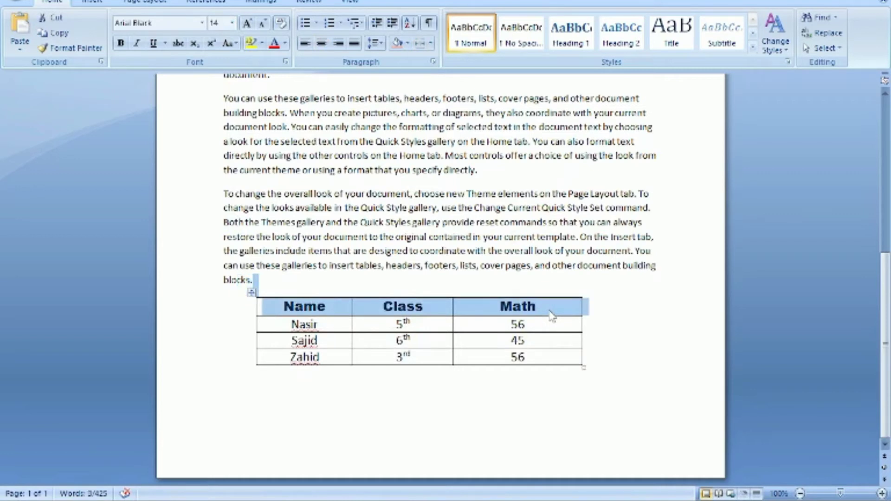
pyautogui.press('Right')
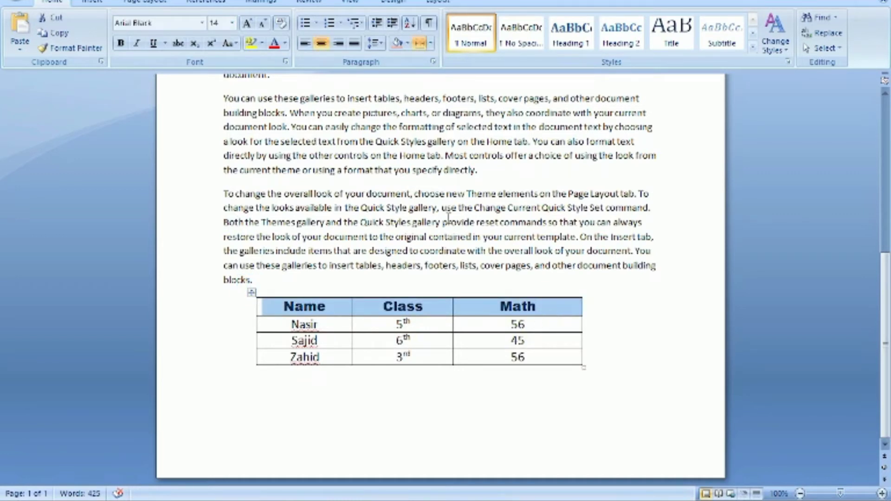
pyautogui.click(286, 44)
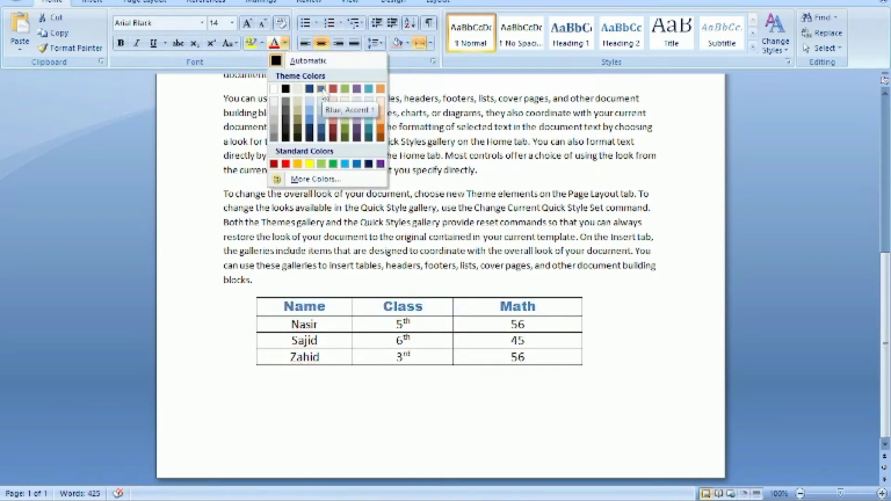
pyautogui.click(321, 89)
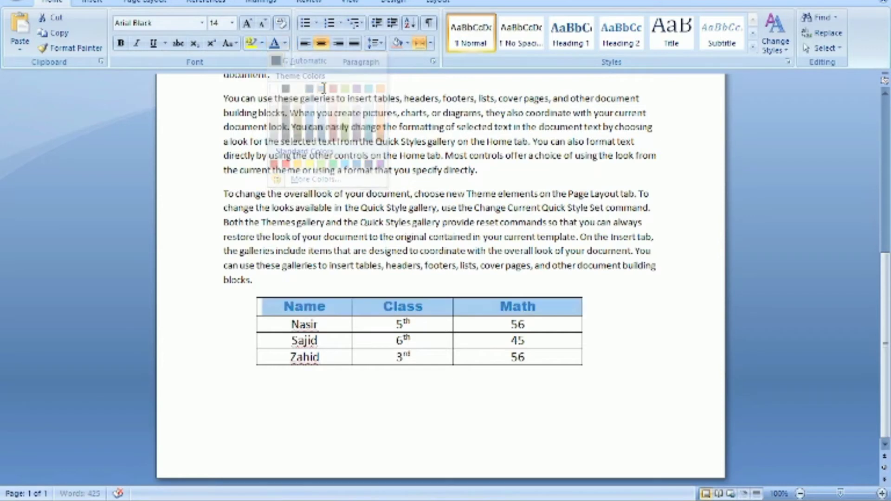
pyautogui.click(406, 44)
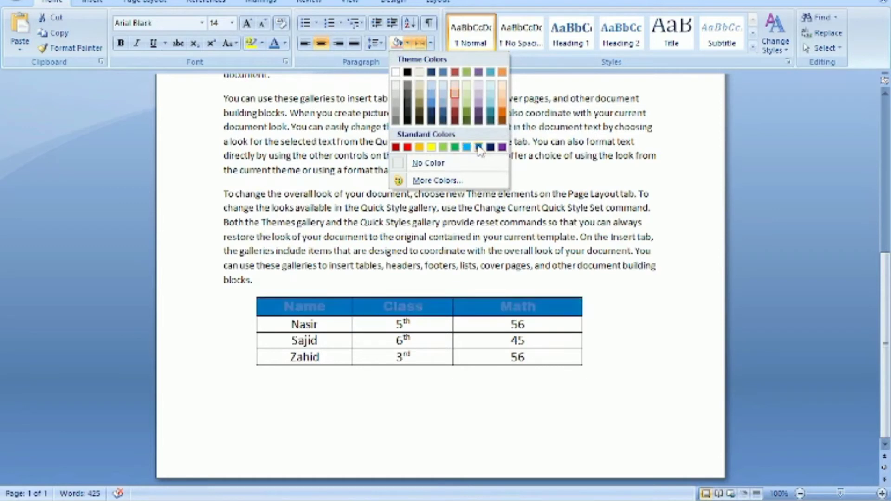
pyautogui.click(503, 98)
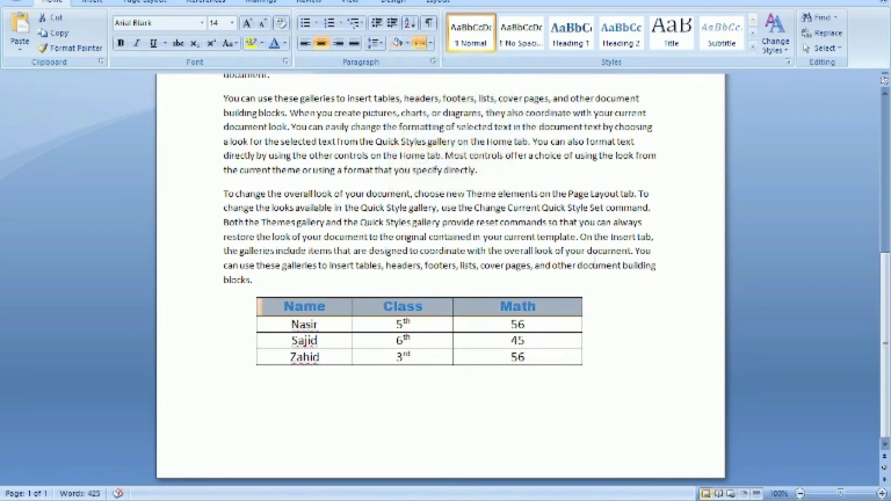
pyautogui.click(669, 328)
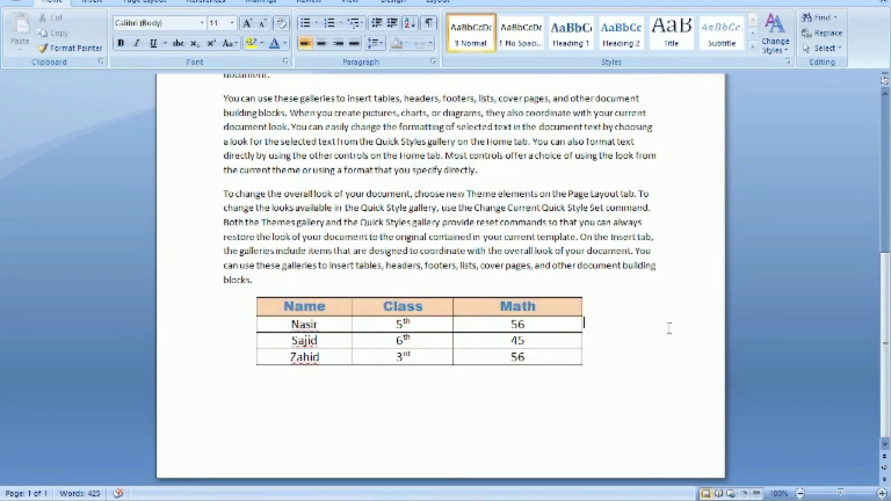
# Move back up to the Top Story of Today heading and show the Insert commands
pyautogui.moveTo(516, 324)
pyautogui.press('Up')
pyautogui.press('Up')
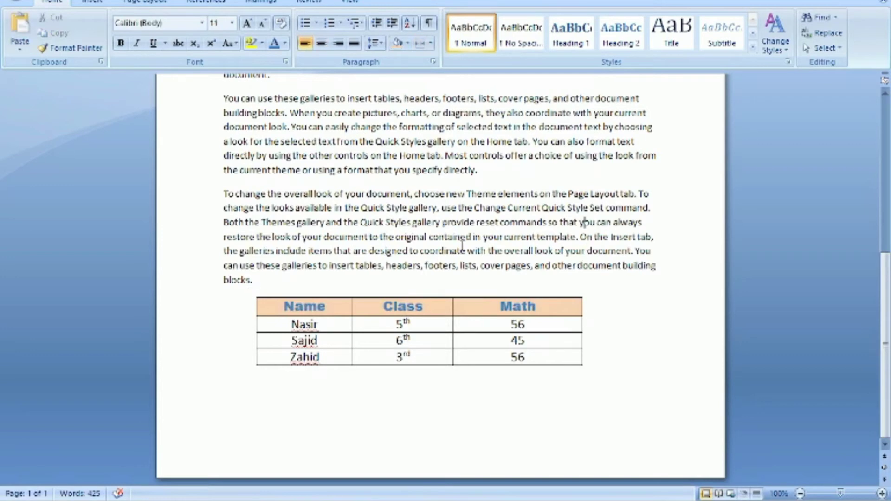
pyautogui.press('Up')
pyautogui.press('Up')
pyautogui.press('Up')
pyautogui.press('Up')
pyautogui.press('Up')
pyautogui.press('Up')
pyautogui.press('Up')
pyautogui.press('Up')
pyautogui.press('Up')
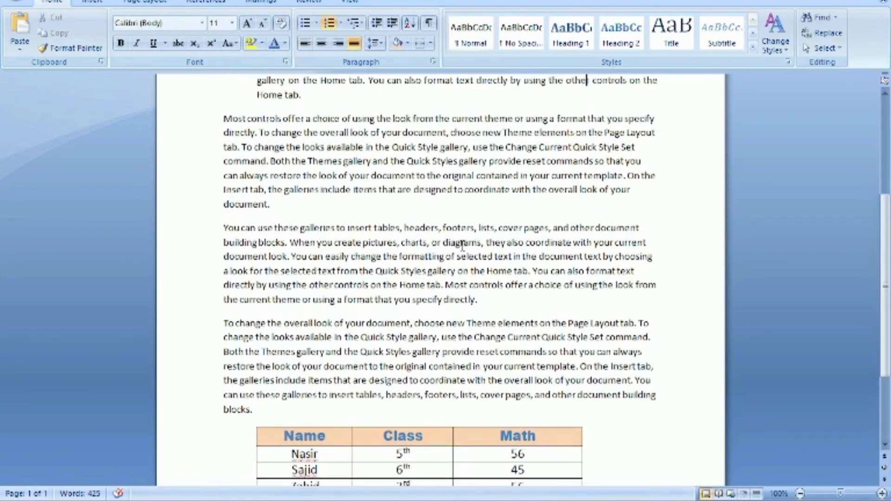
pyautogui.press('Up')
pyautogui.press('Up')
pyautogui.press('Up')
pyautogui.press('Up')
pyautogui.press('Up')
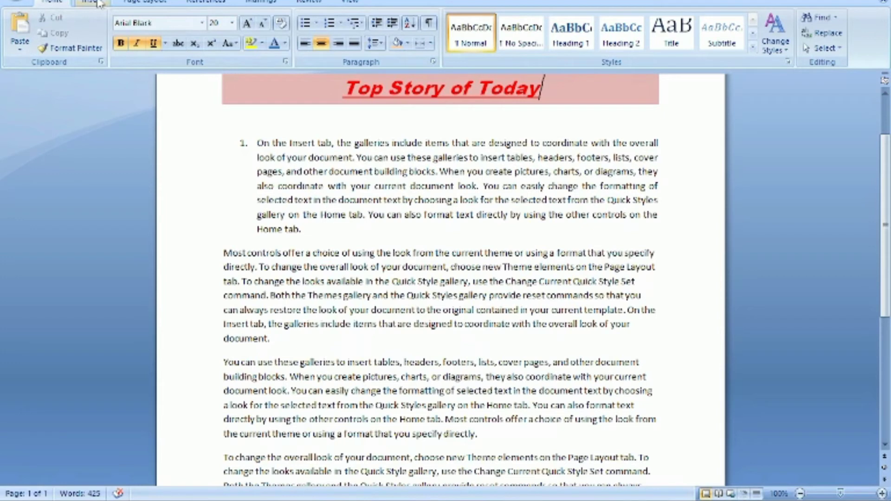
pyautogui.click(93, 2)
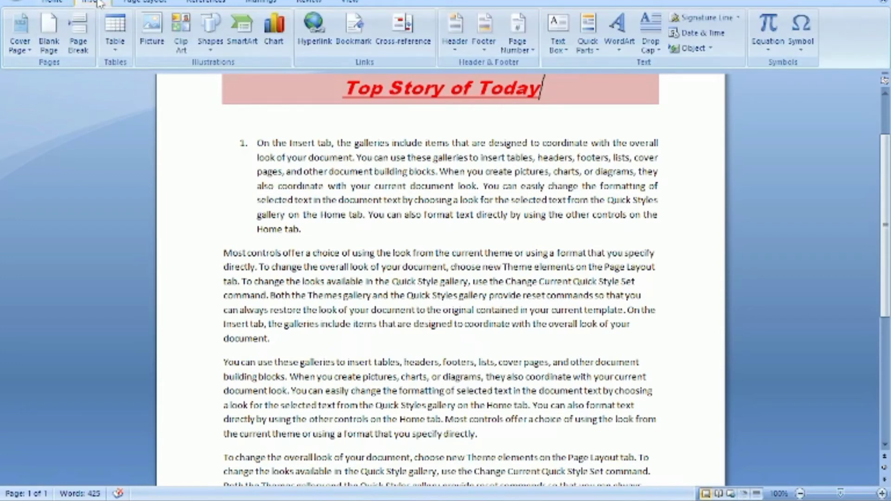
# Insert Pic 1.jpg from the Desktop folder
pyautogui.click(152, 32)
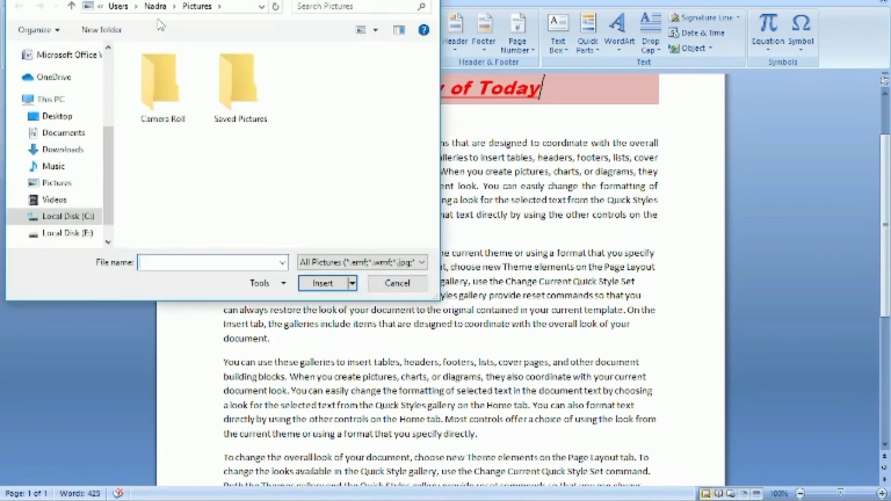
pyautogui.click(57, 119)
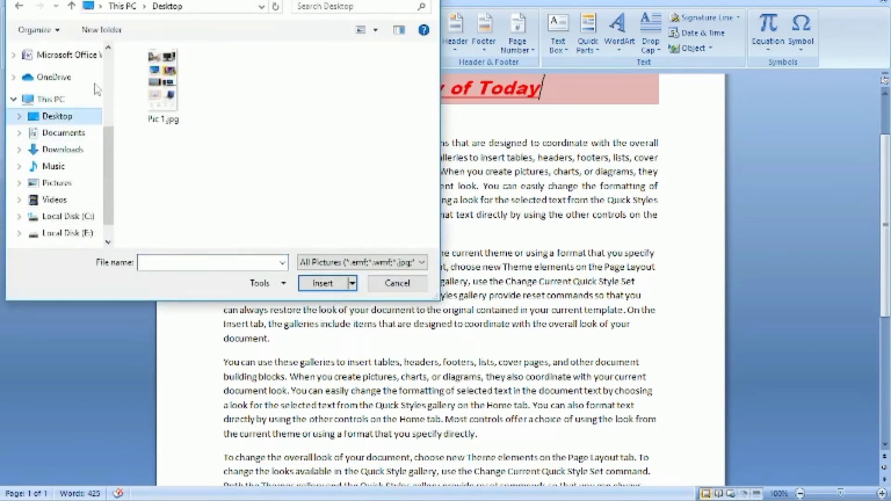
pyautogui.click(160, 82)
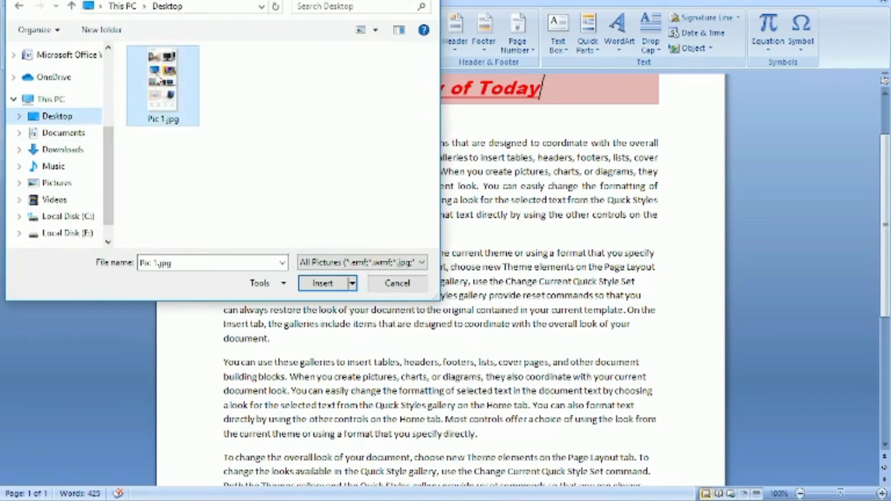
pyautogui.click(326, 284)
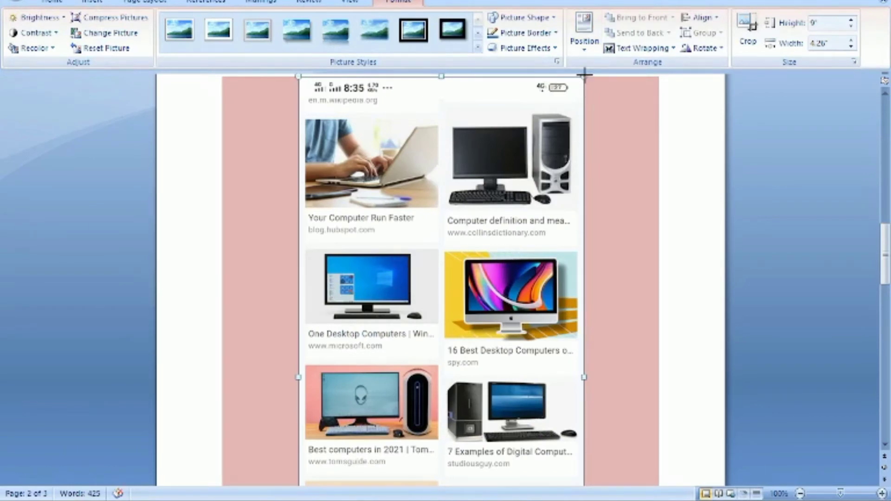
# Resize the picture to about 1.74 inches high by 2 inches wide
pyautogui.moveTo(583, 76); pyautogui.dragTo(449, 376)
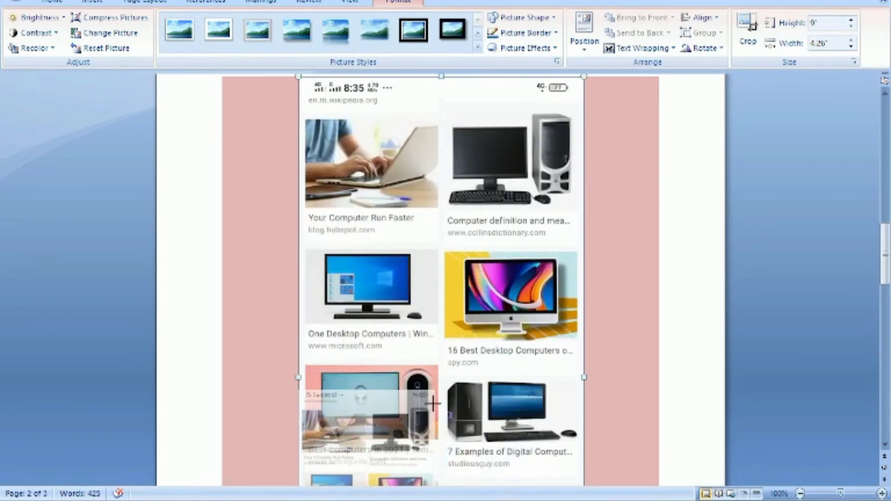
pyautogui.moveTo(448, 377); pyautogui.dragTo(434, 406)
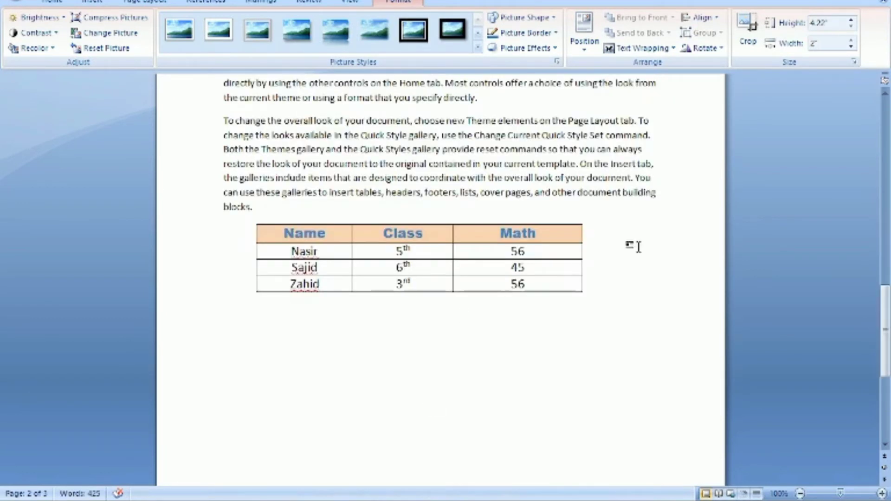
pyautogui.moveTo(886, 297); pyautogui.dragTo(874, 157)
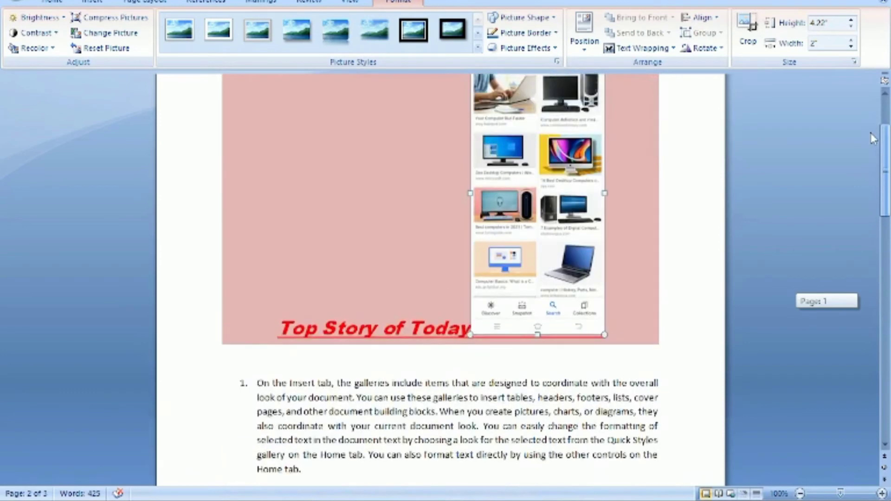
pyautogui.moveTo(874, 156); pyautogui.dragTo(873, 129)
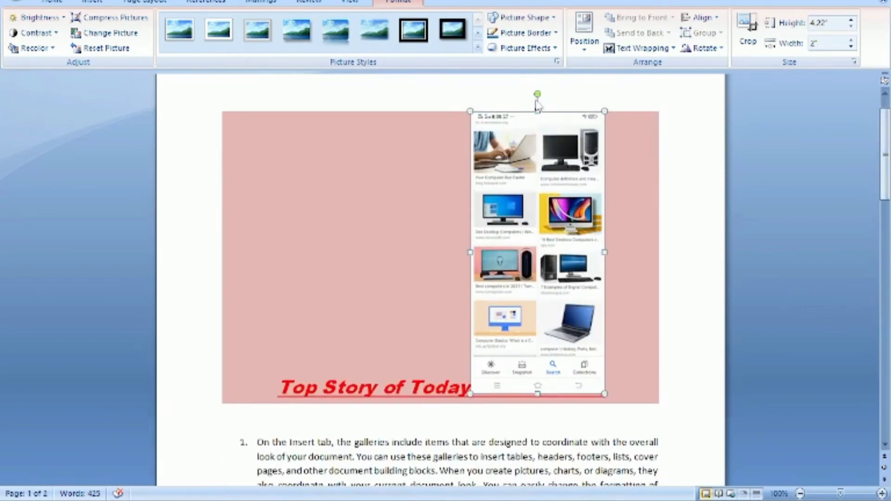
pyautogui.moveTo(537, 109); pyautogui.dragTo(548, 242)
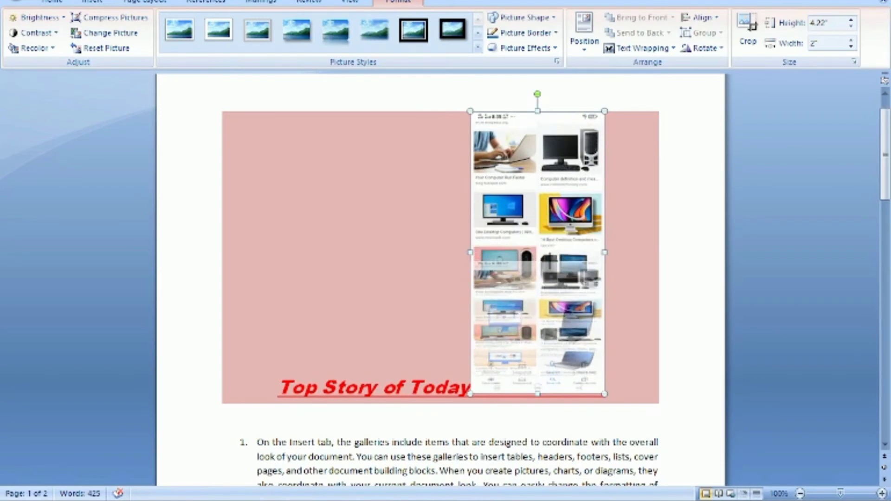
pyautogui.moveTo(548, 242); pyautogui.dragTo(551, 278)
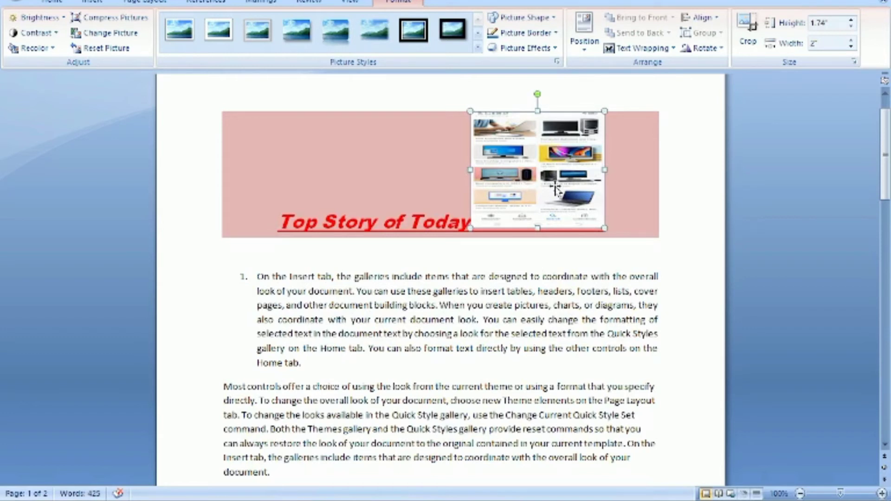
# Crop the picture to about 1.15 by 1.29 inches and bring up its Position choices
pyautogui.click(744, 21)
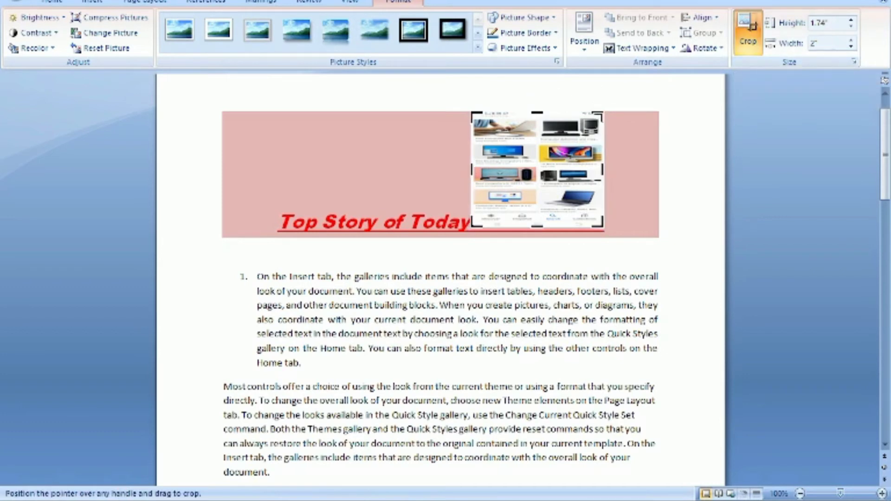
pyautogui.moveTo(597, 113); pyautogui.dragTo(569, 144)
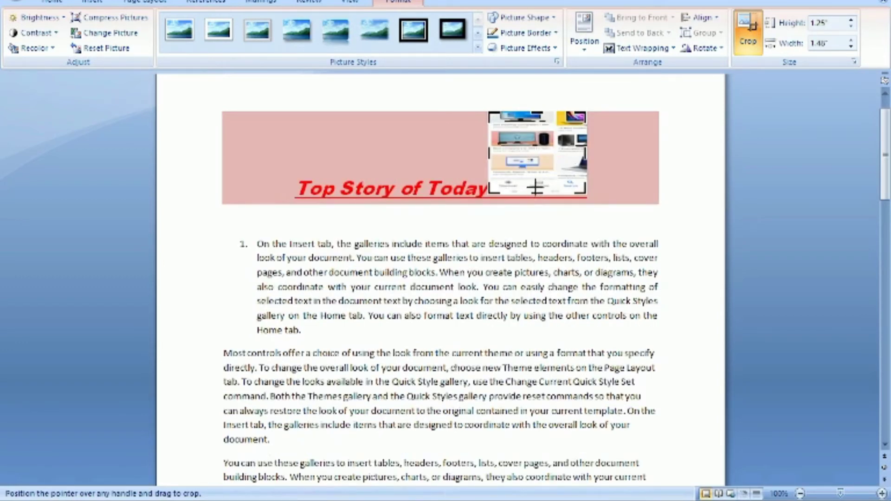
pyautogui.moveTo(535, 187); pyautogui.dragTo(533, 181)
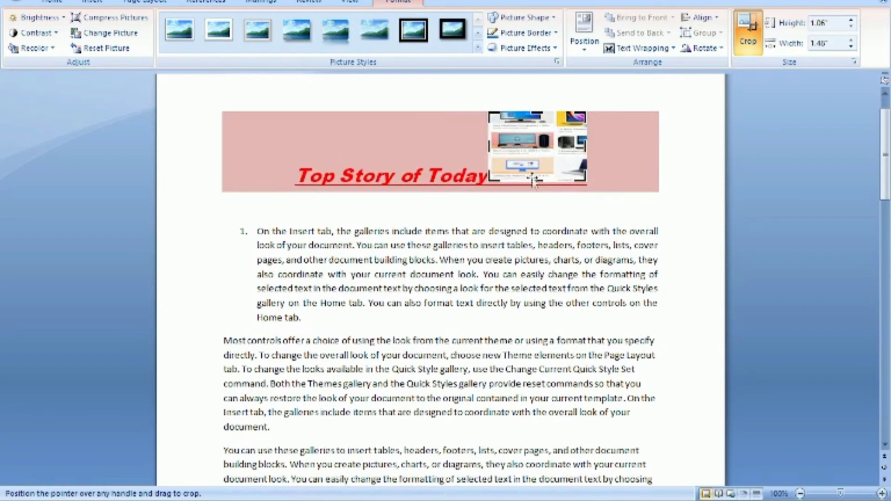
pyautogui.moveTo(487, 143); pyautogui.dragTo(501, 144)
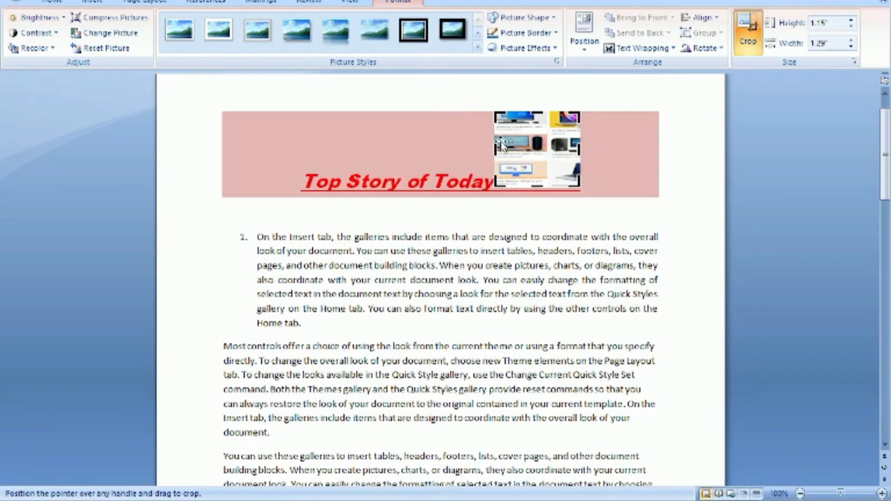
pyautogui.click(709, 16)
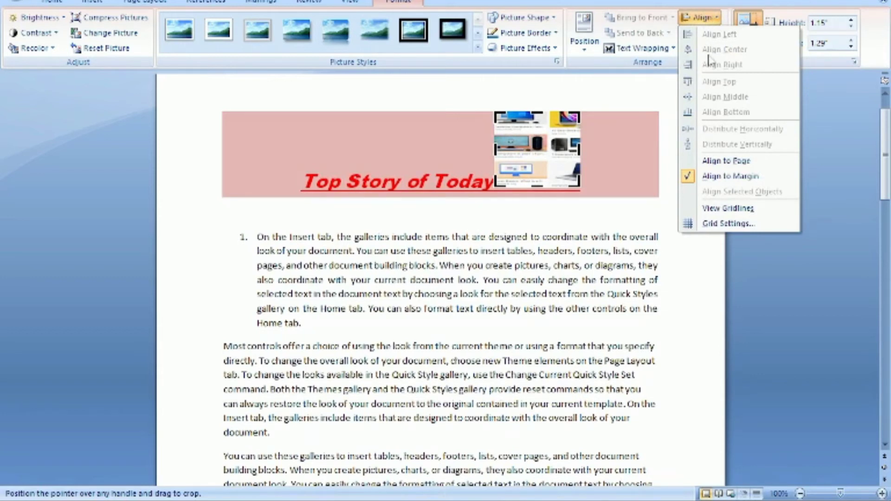
pyautogui.click(582, 26)
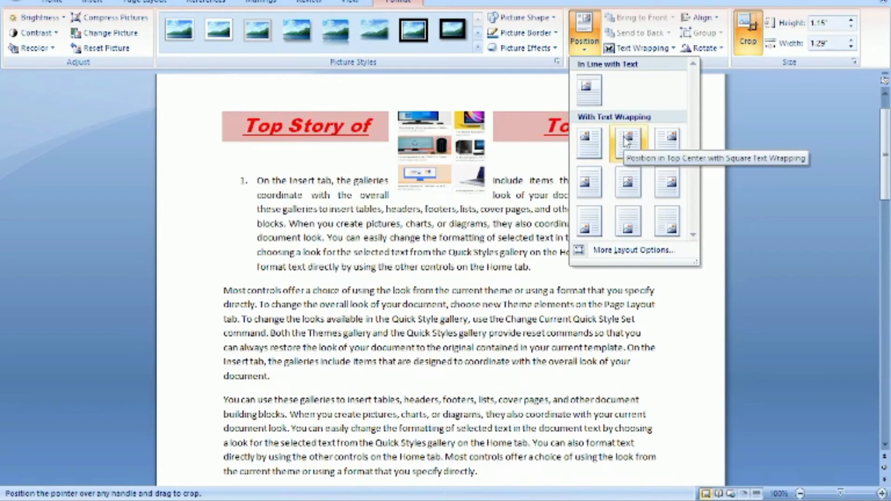
# Set the picture to Top Right with Square wrapping and move it into the middle of the second paragraph
pyautogui.click(668, 141)
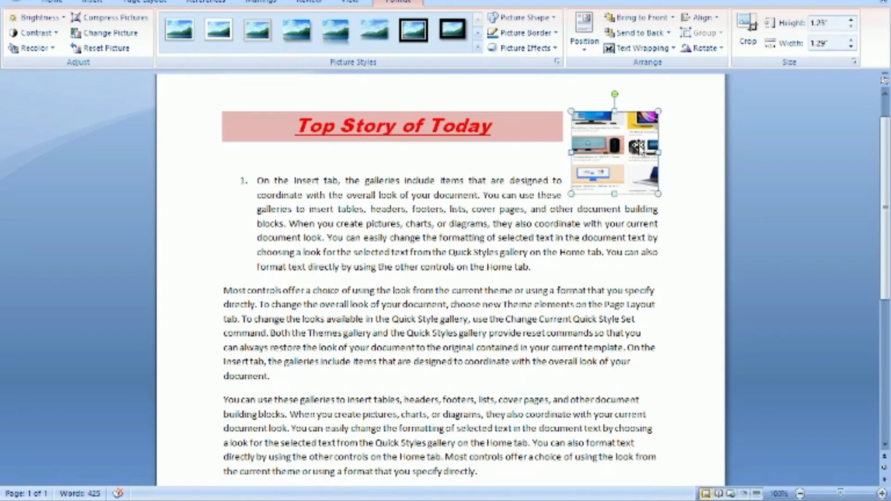
pyautogui.moveTo(638, 146); pyautogui.dragTo(640, 138)
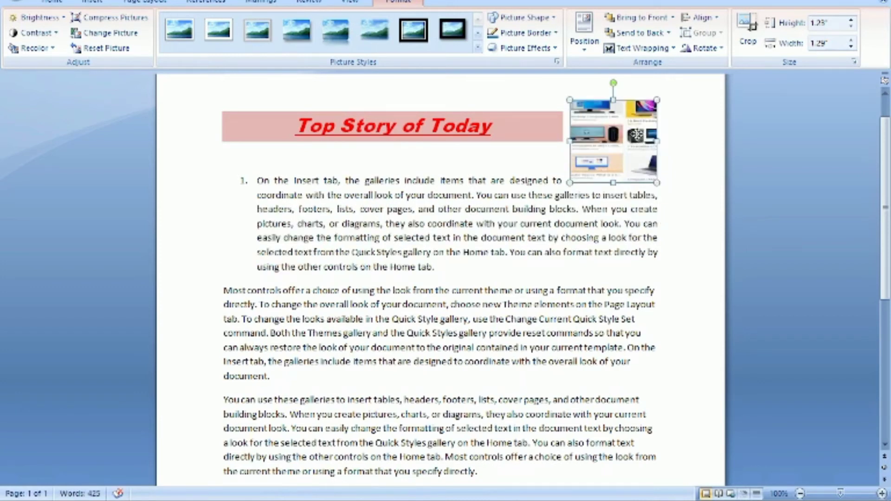
pyautogui.moveTo(640, 141); pyautogui.dragTo(641, 133)
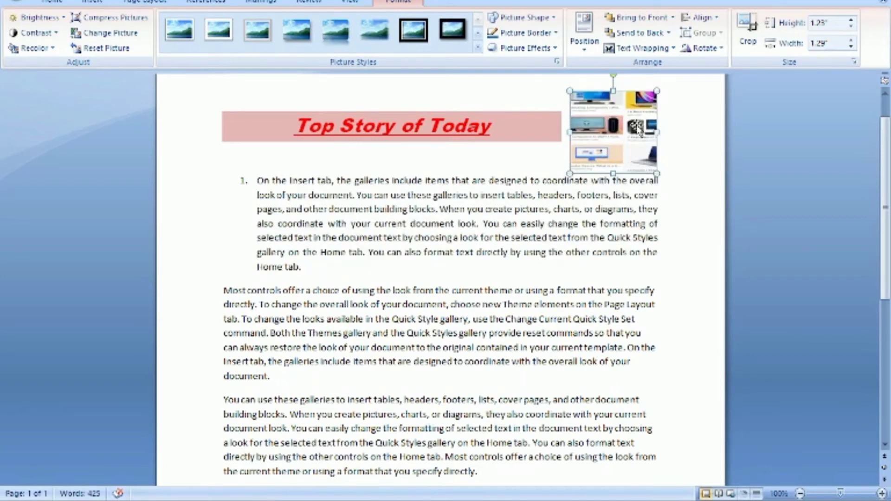
pyautogui.moveTo(636, 128); pyautogui.dragTo(567, 295)
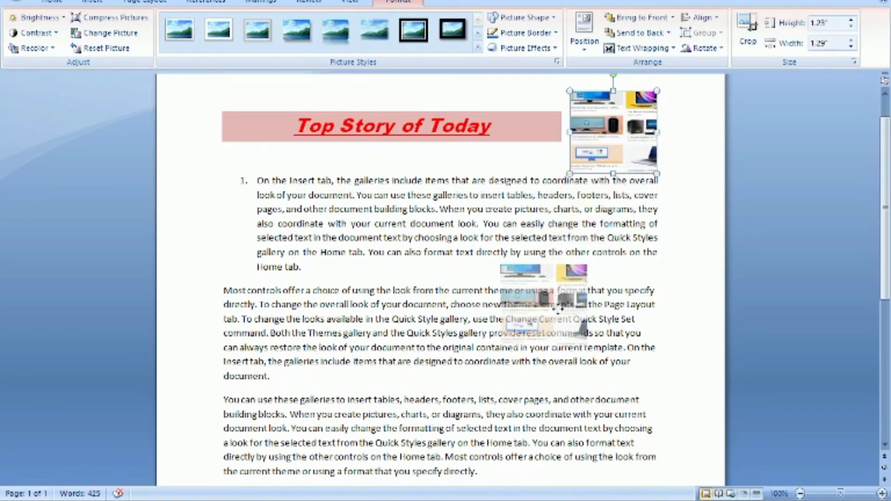
pyautogui.moveTo(567, 295); pyautogui.dragTo(557, 327)
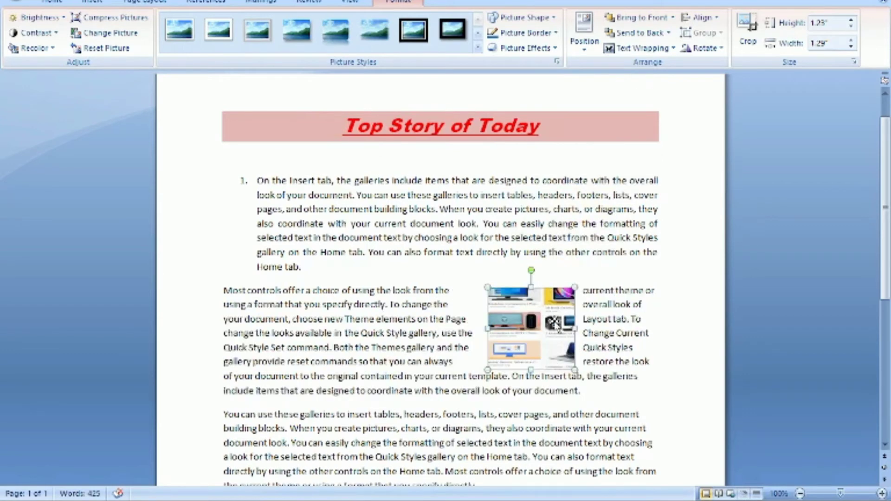
pyautogui.click(687, 277)
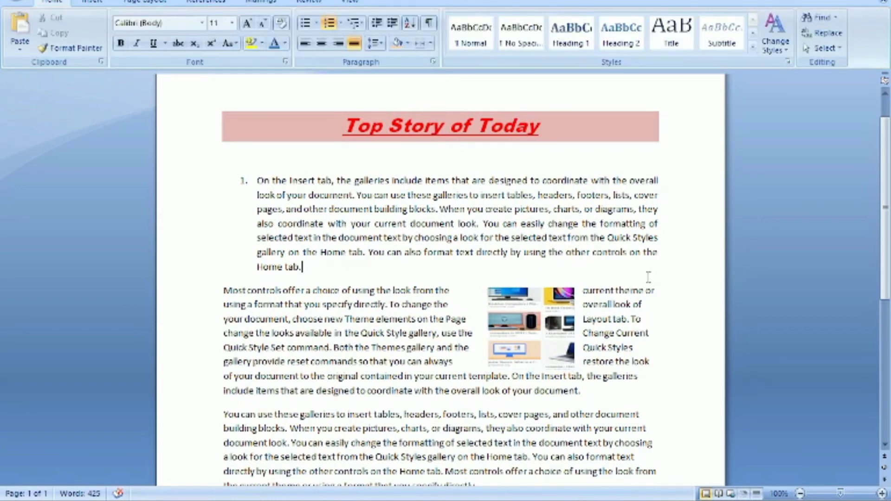
# Give the picture the Beveled Matte, White style, a basic shape, and a light purple border
pyautogui.click(520, 312)
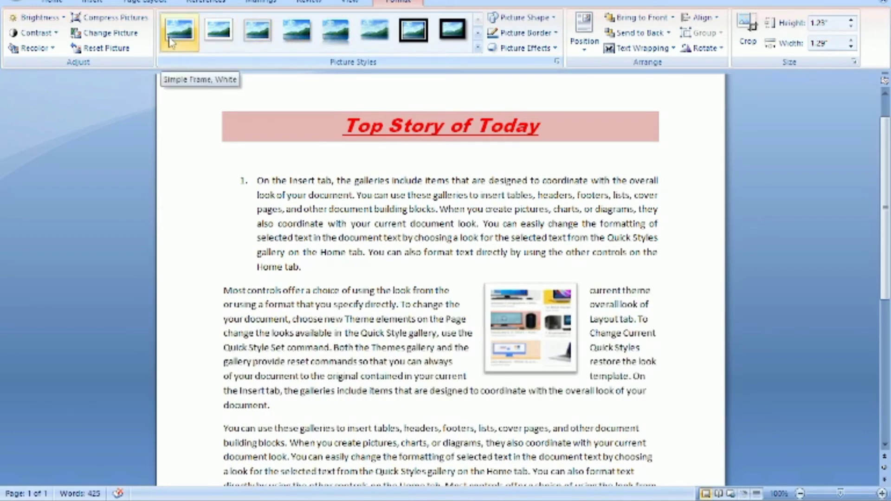
pyautogui.click(215, 37)
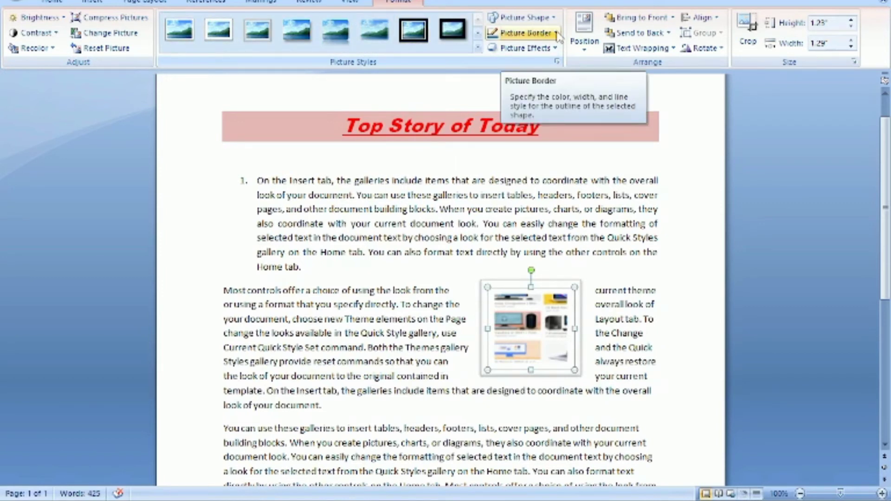
pyautogui.click(557, 19)
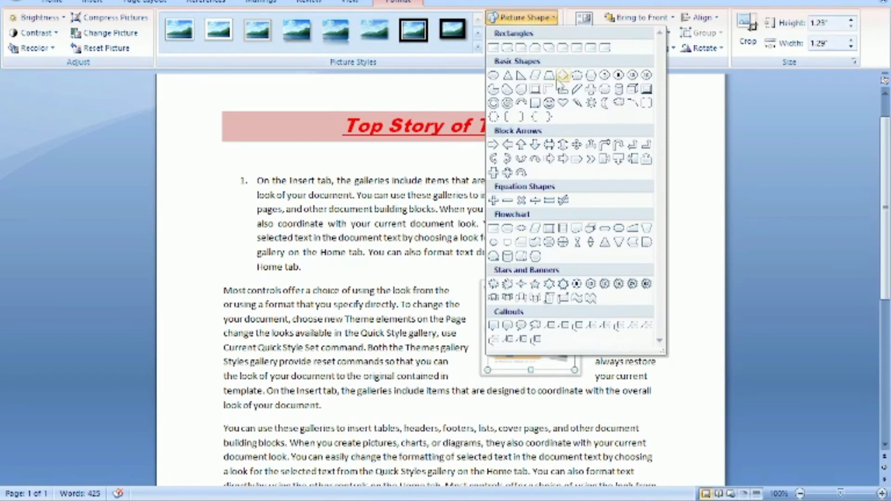
pyautogui.click(536, 89)
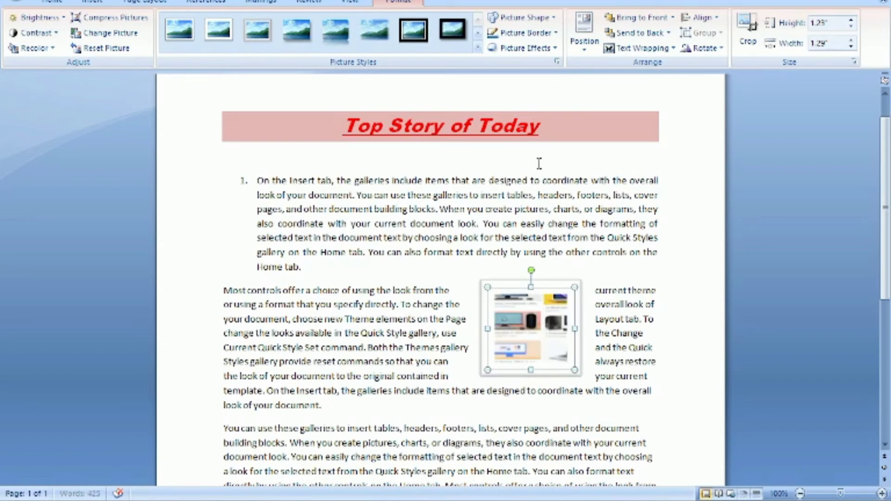
pyautogui.click(556, 33)
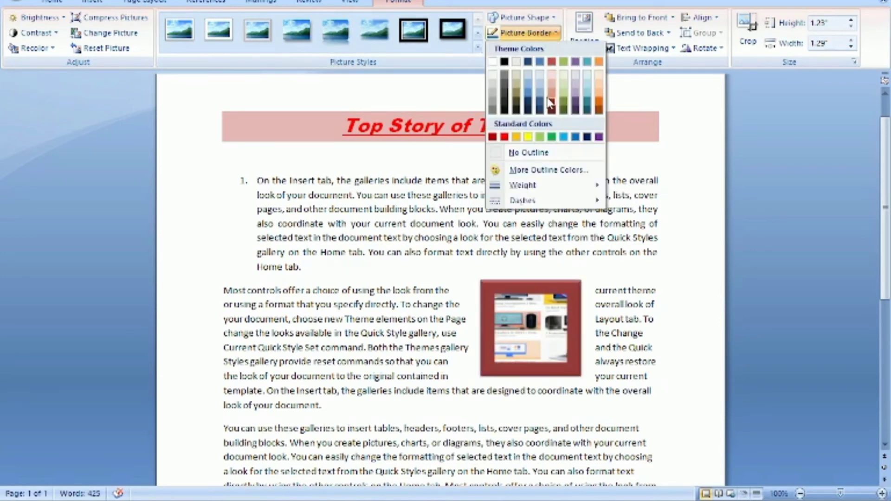
pyautogui.click(575, 86)
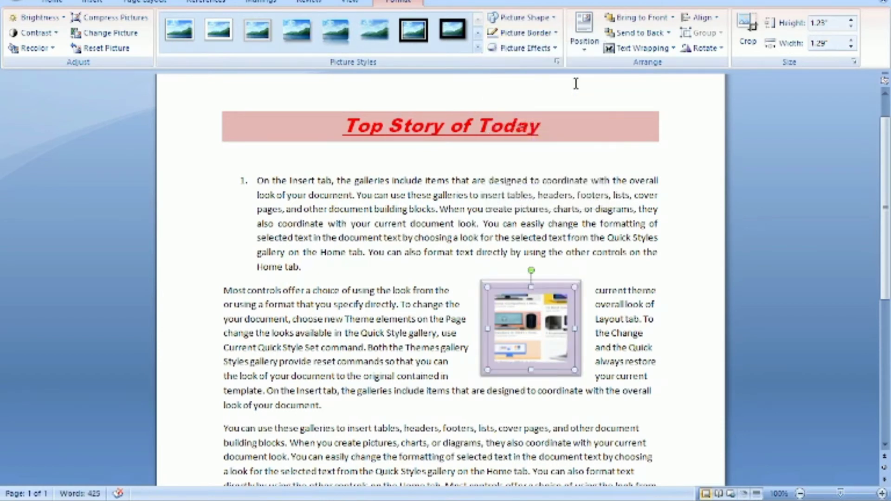
# Apply the Off Axis 2 Left 3-D rotation to the picture, then deselect it
pyautogui.click(557, 48)
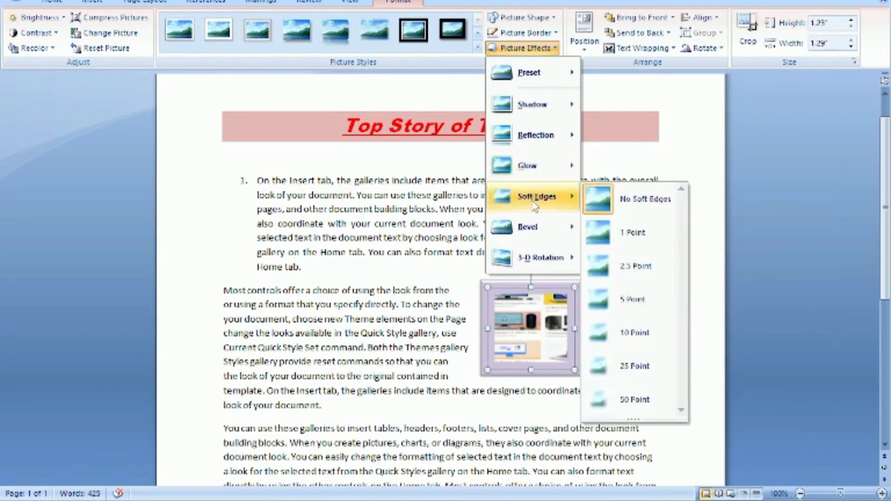
pyautogui.moveTo(540, 257)
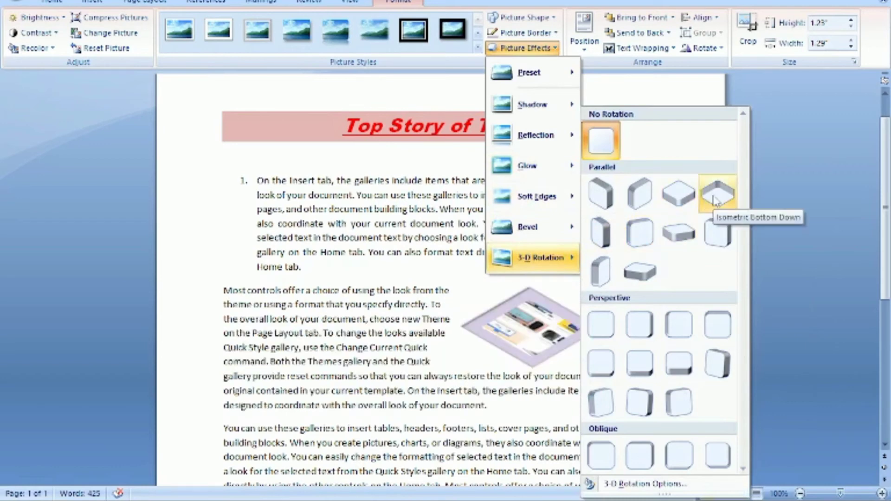
pyautogui.click(717, 238)
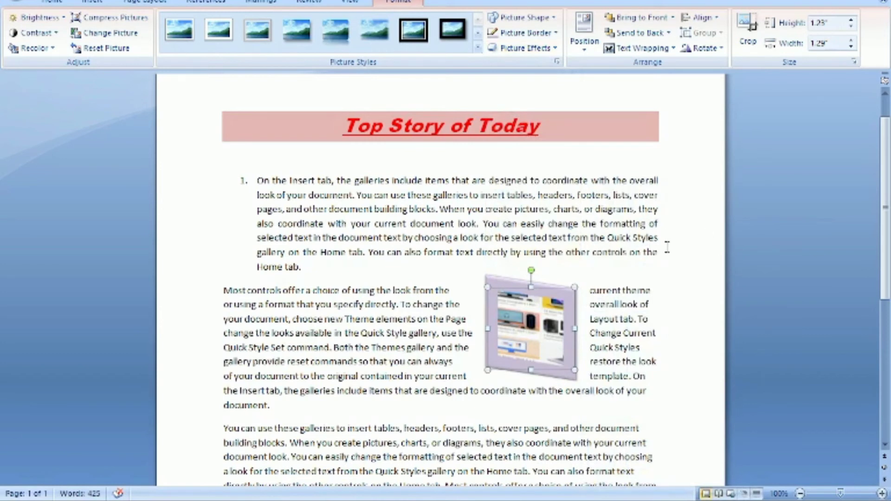
pyautogui.click(685, 265)
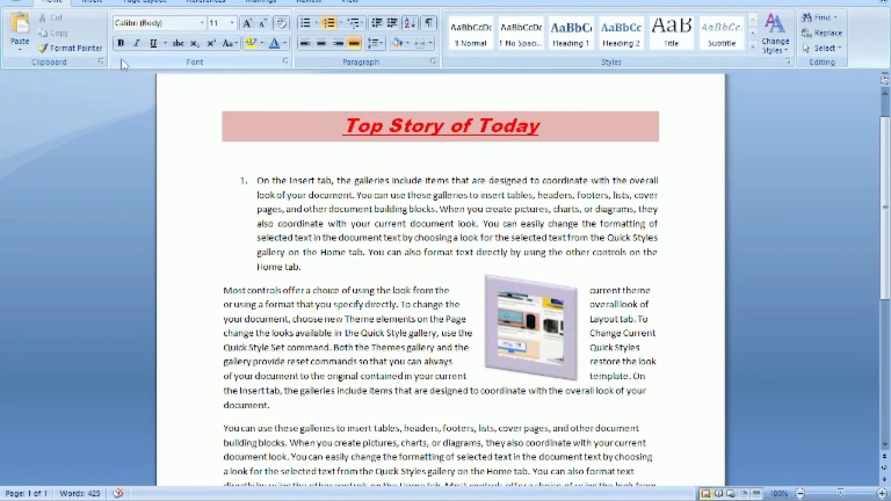
# Apply Normal margins to the page
pyautogui.click(141, 4)
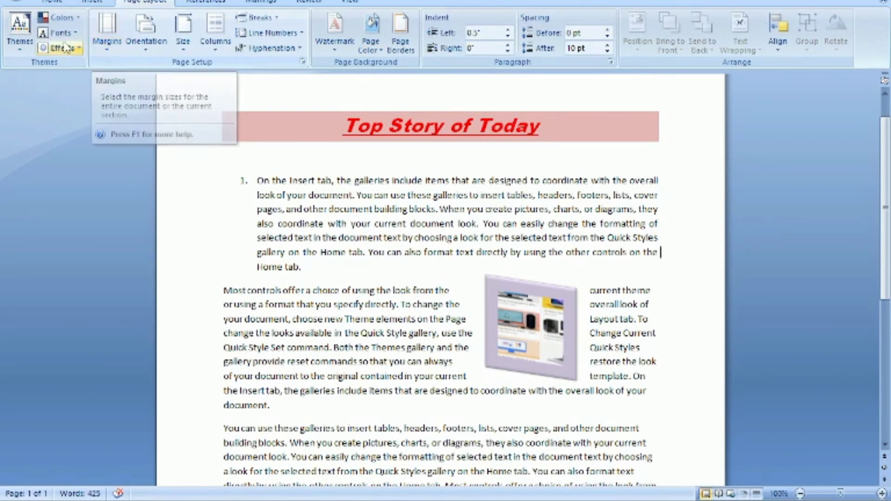
pyautogui.click(108, 32)
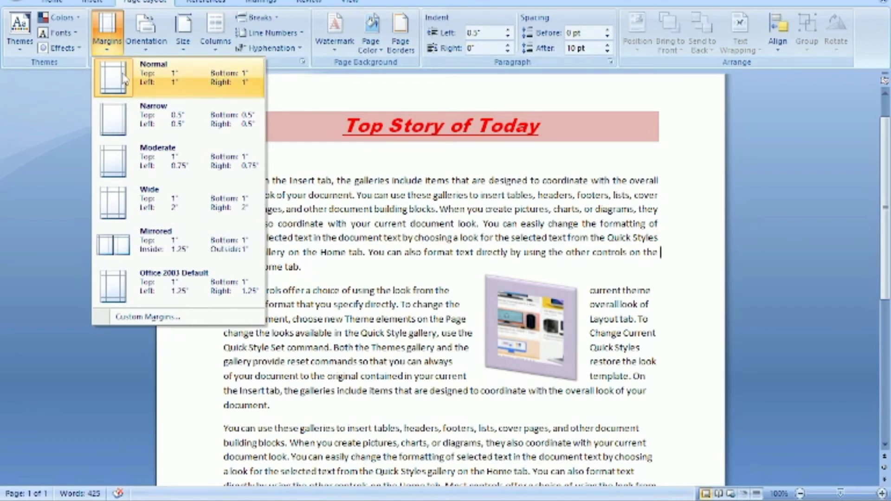
pyautogui.click(124, 79)
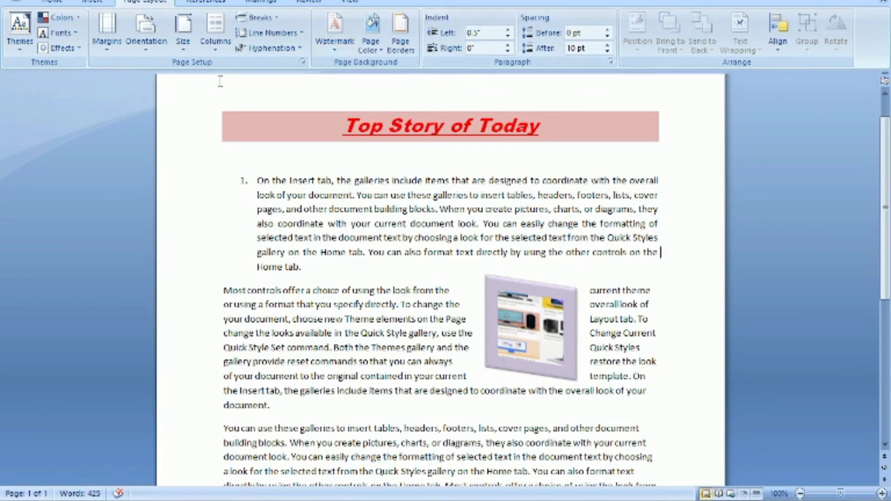
# Switch the page to landscape orientation, then back to portrait
pyautogui.click(138, 34)
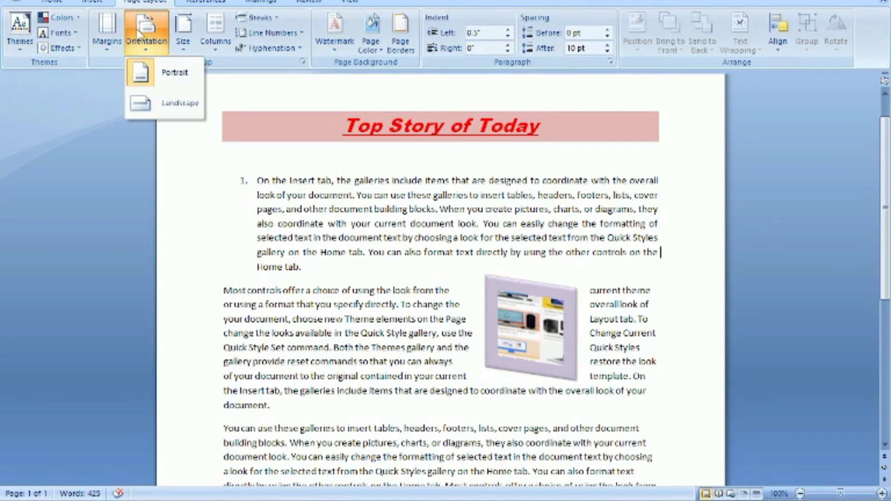
pyautogui.click(151, 105)
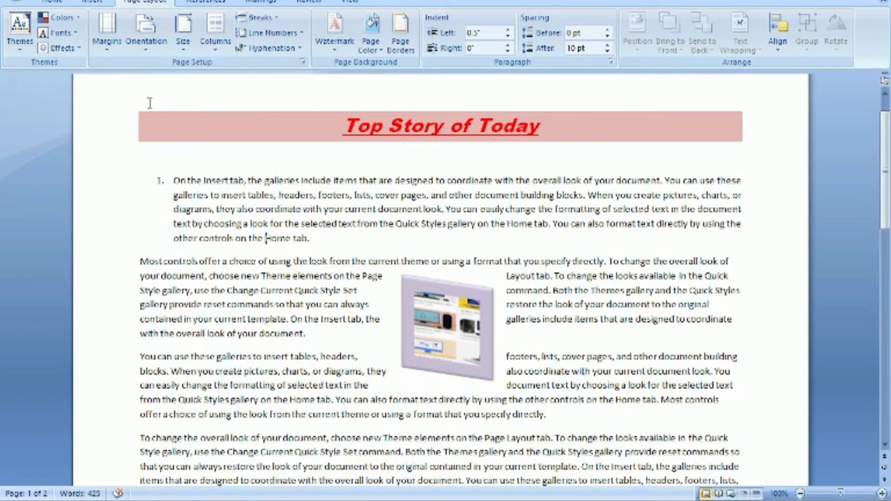
pyautogui.click(151, 29)
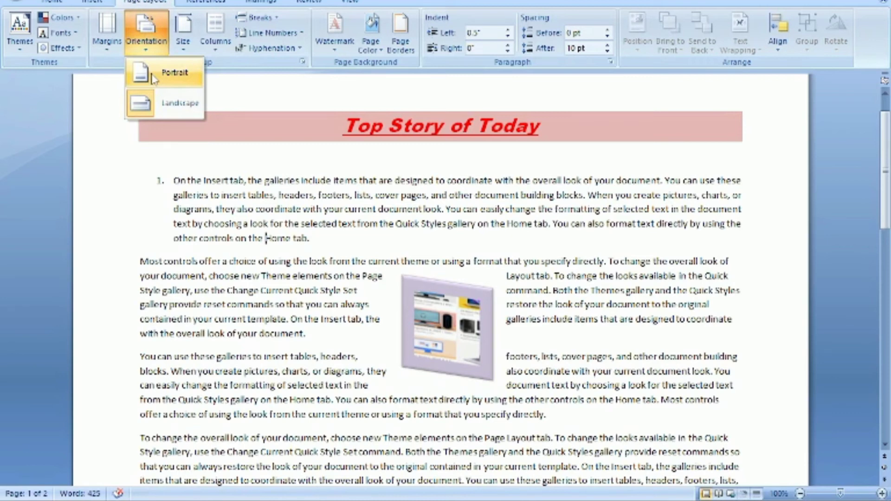
pyautogui.click(153, 77)
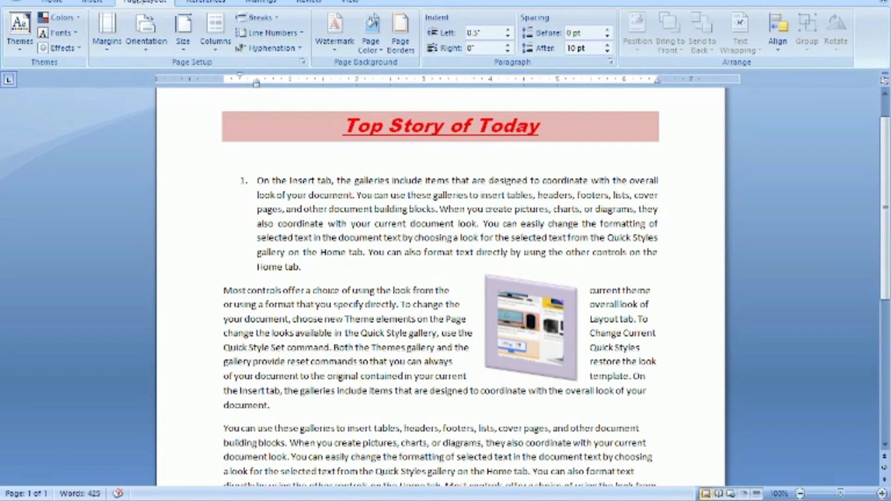
pyautogui.click(145, 28)
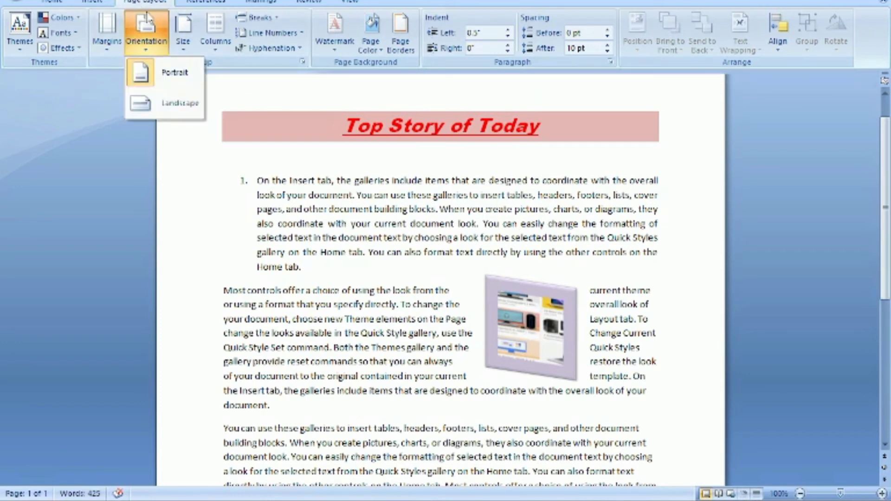
# Try a two-column layout for the text, then return it to one column
pyautogui.click(185, 26)
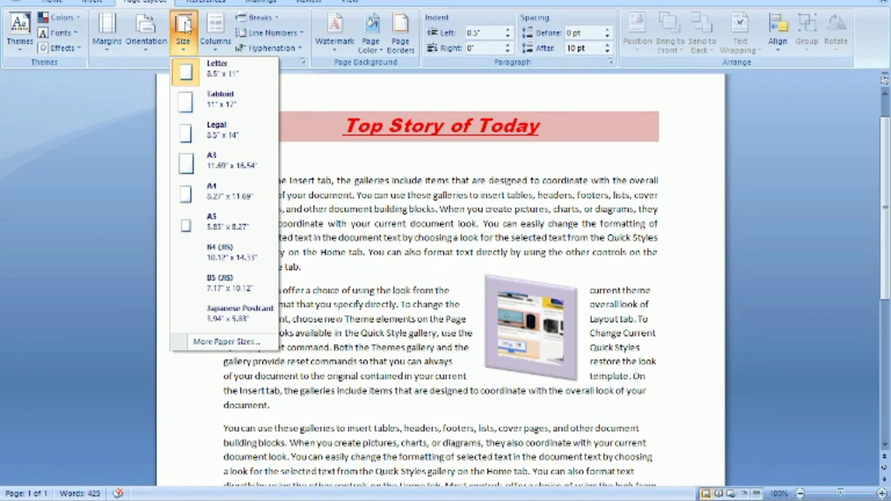
pyautogui.click(216, 27)
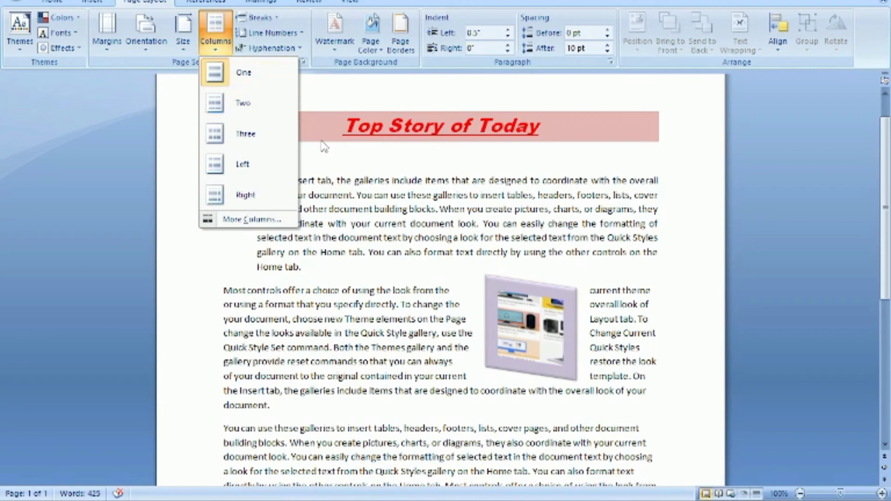
pyautogui.click(262, 102)
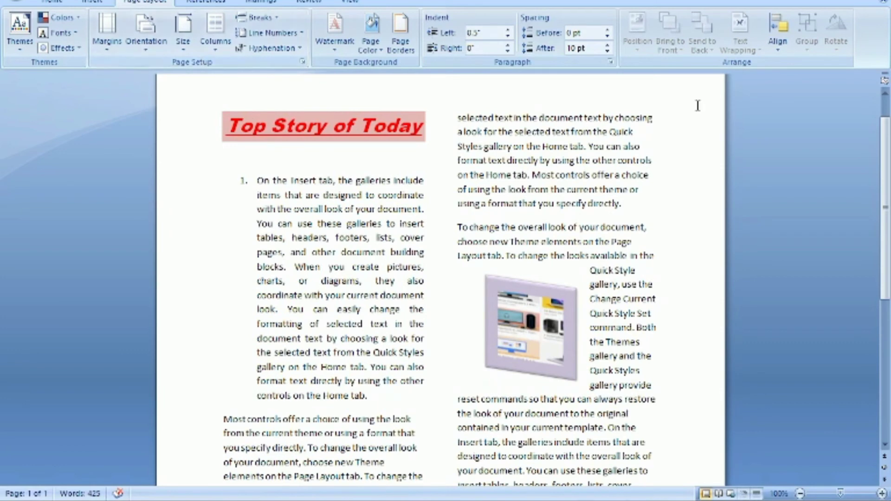
pyautogui.moveTo(885, 160)
pyautogui.mouseDown()
pyautogui.moveTo(886, 251)
pyautogui.moveTo(886, 92)
pyautogui.mouseUp()
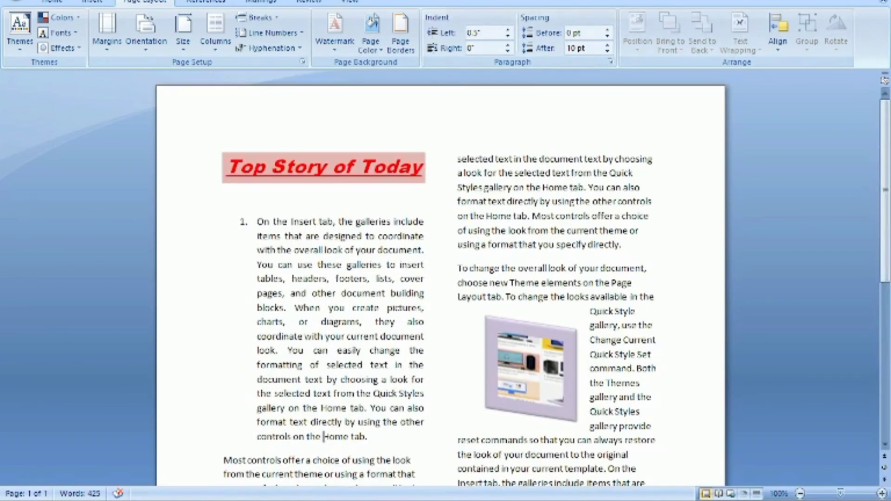
pyautogui.click(215, 24)
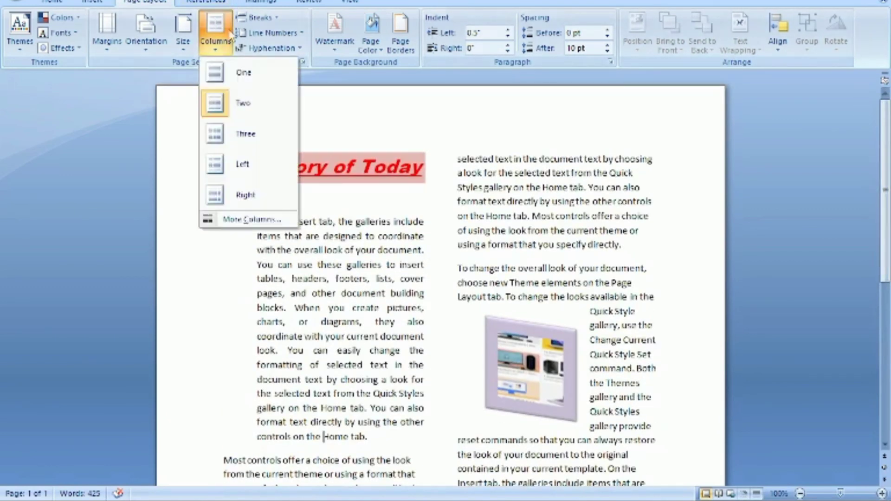
pyautogui.click(243, 73)
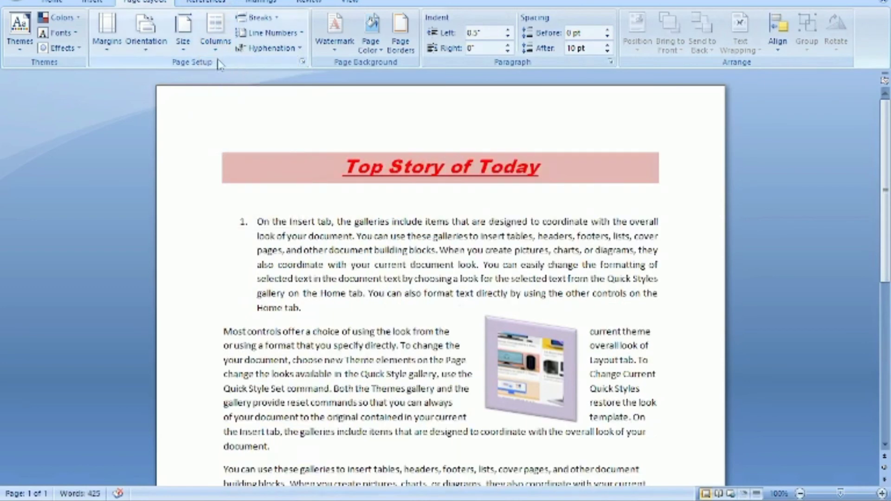
# Try a three-column layout, then restore a single column
pyautogui.click(218, 44)
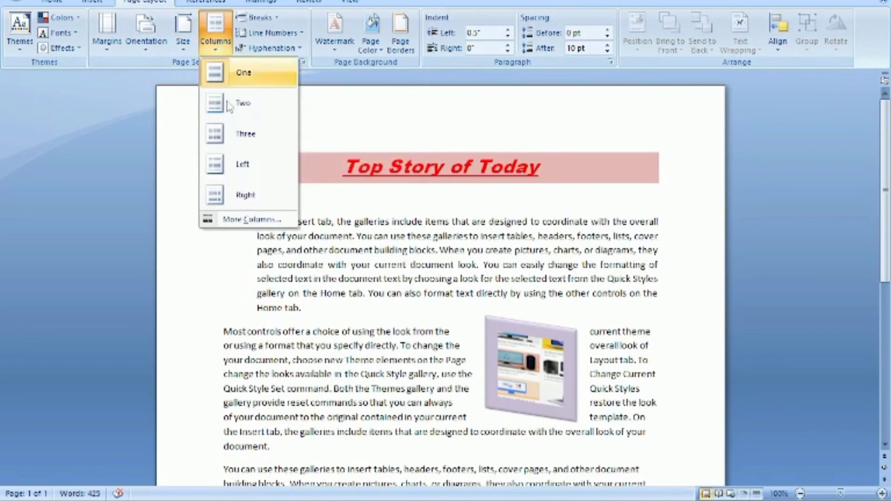
pyautogui.click(237, 135)
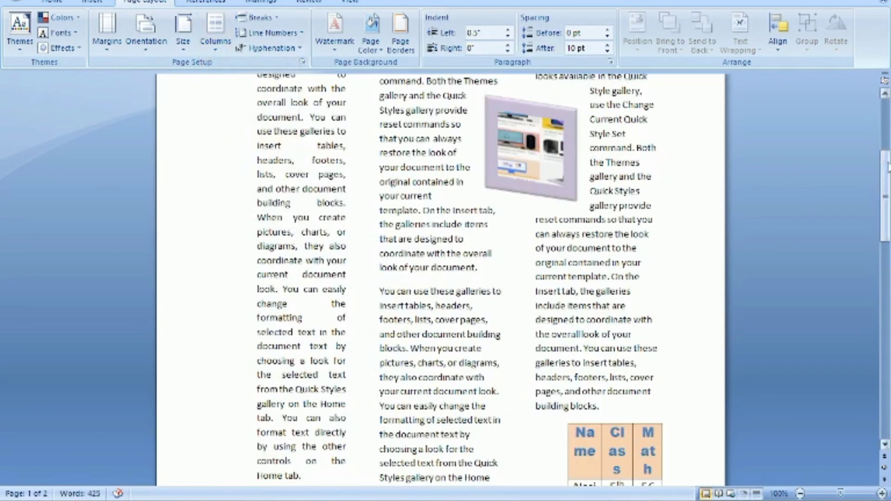
pyautogui.moveTo(884, 172); pyautogui.dragTo(880, 109)
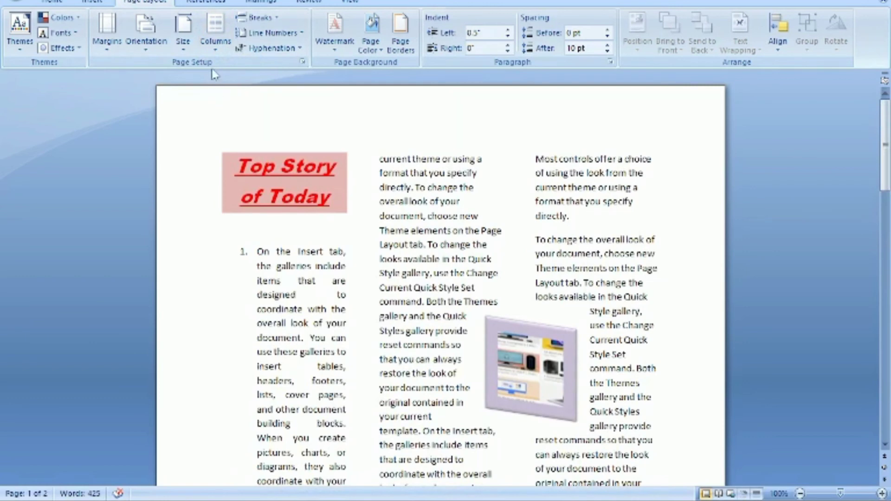
pyautogui.click(212, 27)
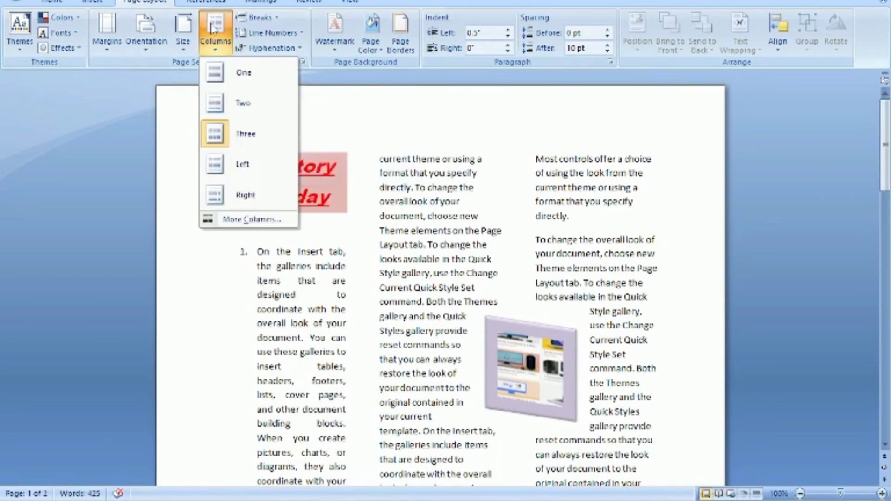
pyautogui.click(226, 72)
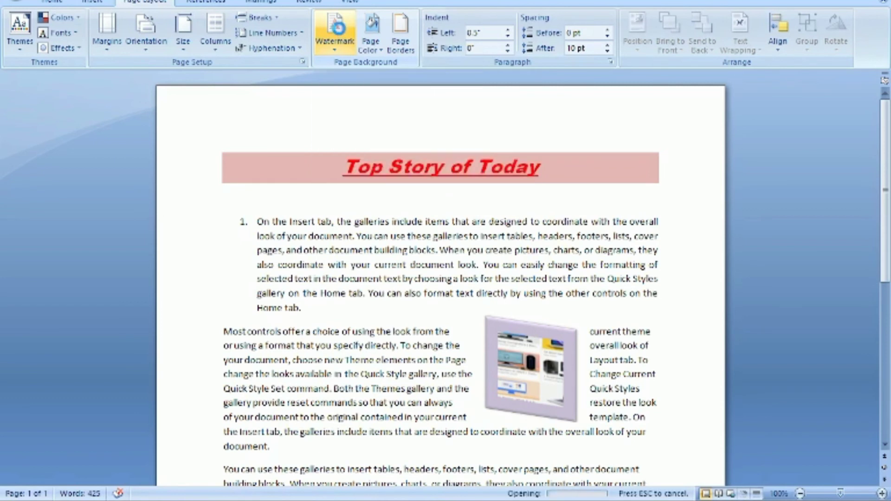
pyautogui.click(335, 28)
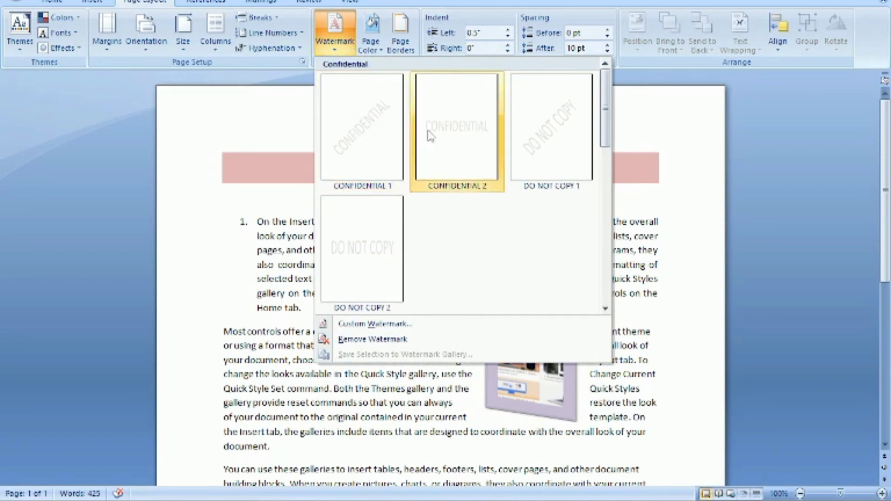
pyautogui.click(468, 132)
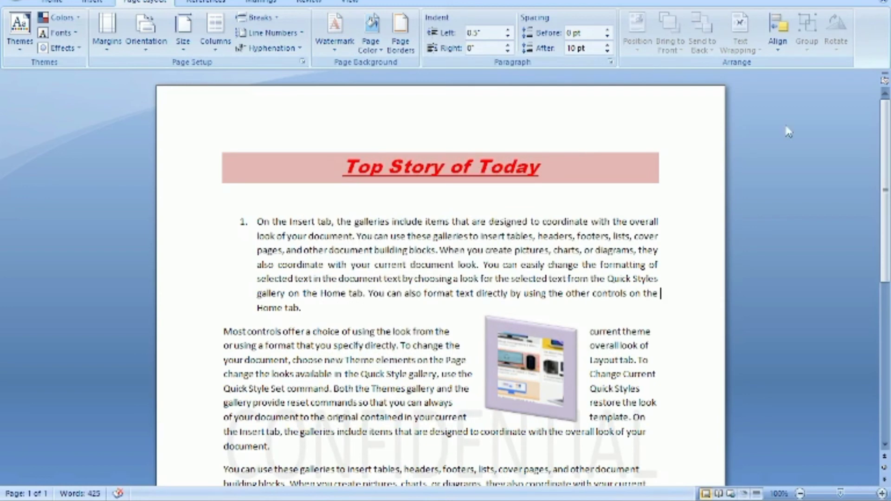
pyautogui.moveTo(883, 145)
pyautogui.mouseDown()
pyautogui.moveTo(888, 191)
pyautogui.moveTo(886, 144)
pyautogui.mouseUp()
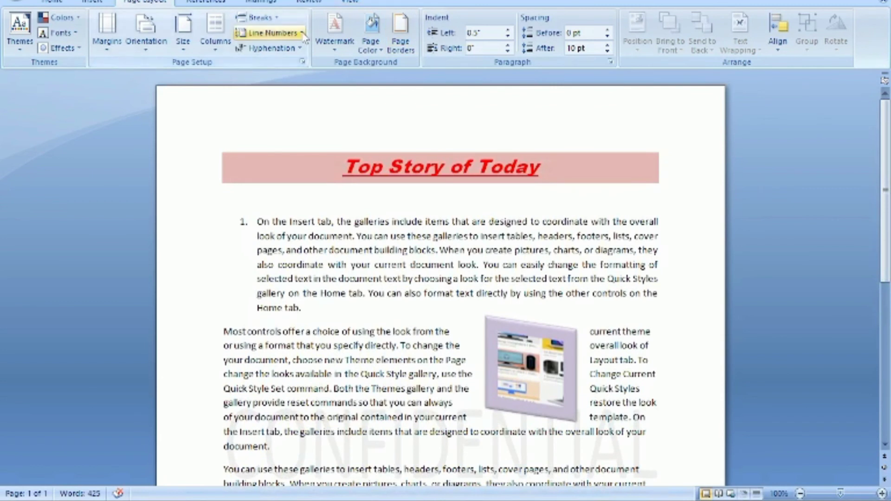
pyautogui.click(347, 33)
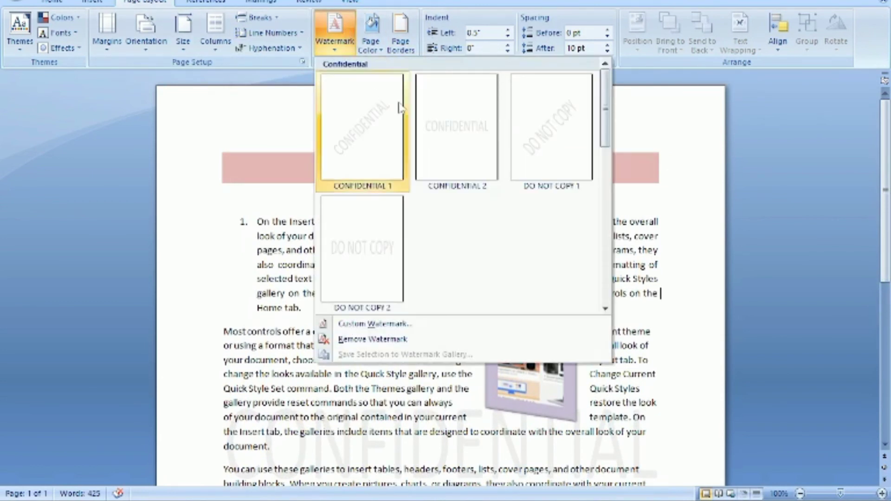
pyautogui.click(428, 136)
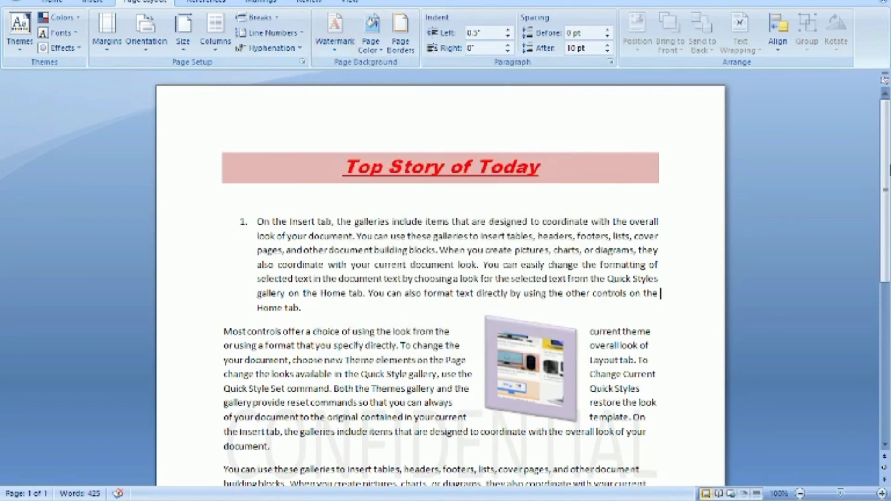
pyautogui.moveTo(886, 176); pyautogui.dragTo(886, 376)
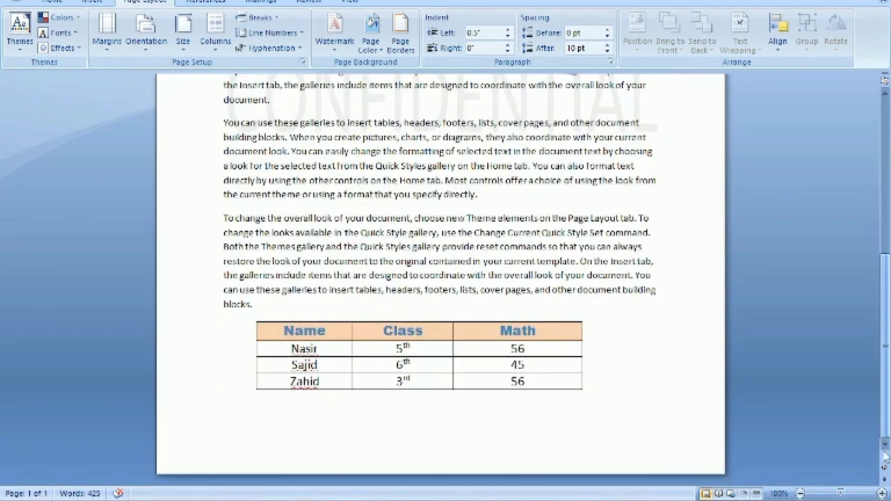
pyautogui.moveTo(878, 326)
pyautogui.mouseDown()
pyautogui.moveTo(872, 207)
pyautogui.moveTo(858, 160)
pyautogui.mouseUp()
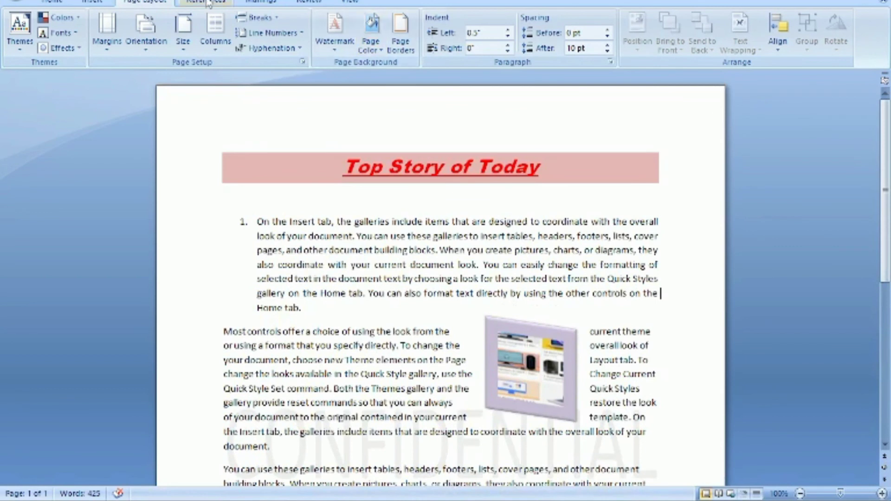
pyautogui.click(344, 37)
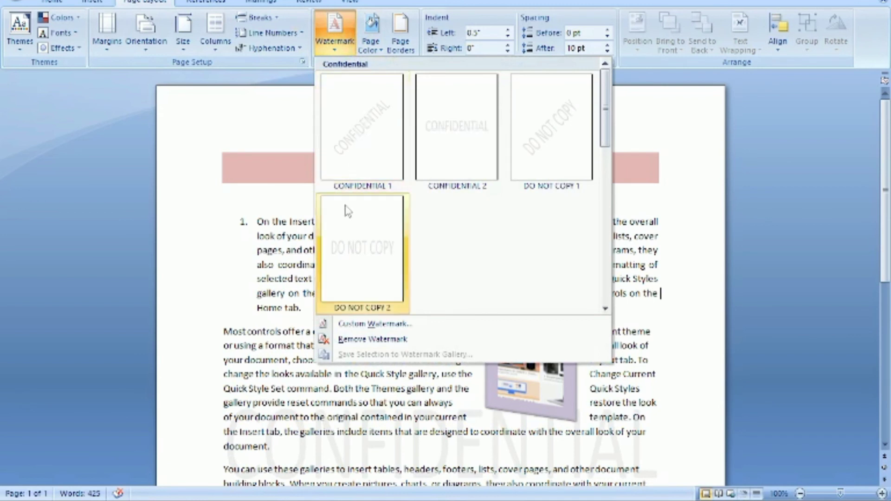
pyautogui.click(364, 179)
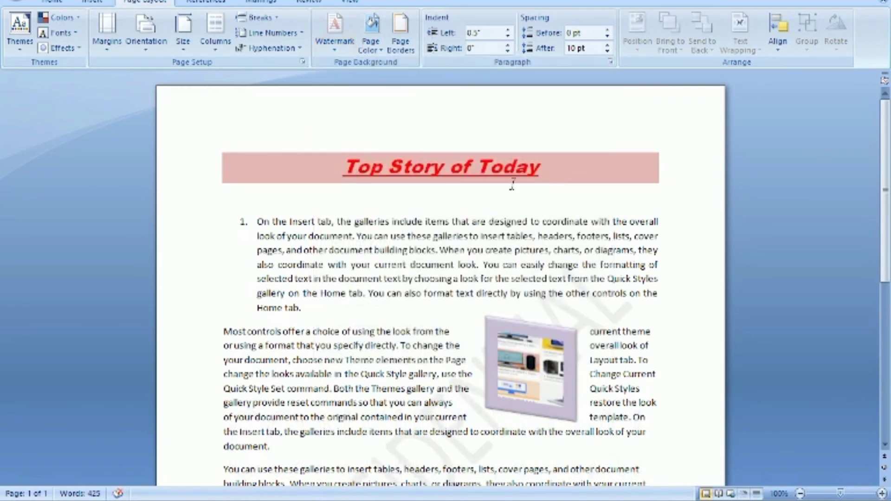
pyautogui.moveTo(884, 127)
pyautogui.mouseDown()
pyautogui.moveTo(883, 220)
pyautogui.moveTo(881, 242)
pyautogui.moveTo(879, 192)
pyautogui.moveTo(865, 248)
pyautogui.mouseUp()
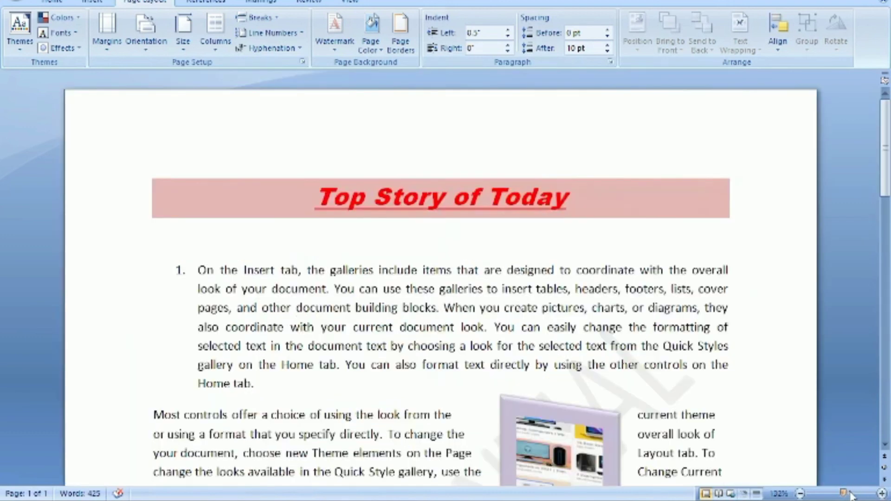
pyautogui.moveTo(841, 495); pyautogui.dragTo(851, 495)
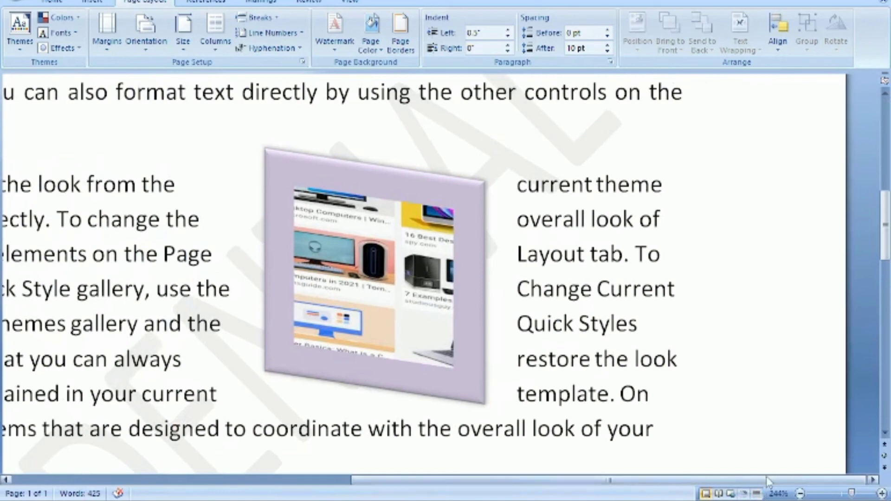
pyautogui.moveTo(603, 481); pyautogui.dragTo(301, 480)
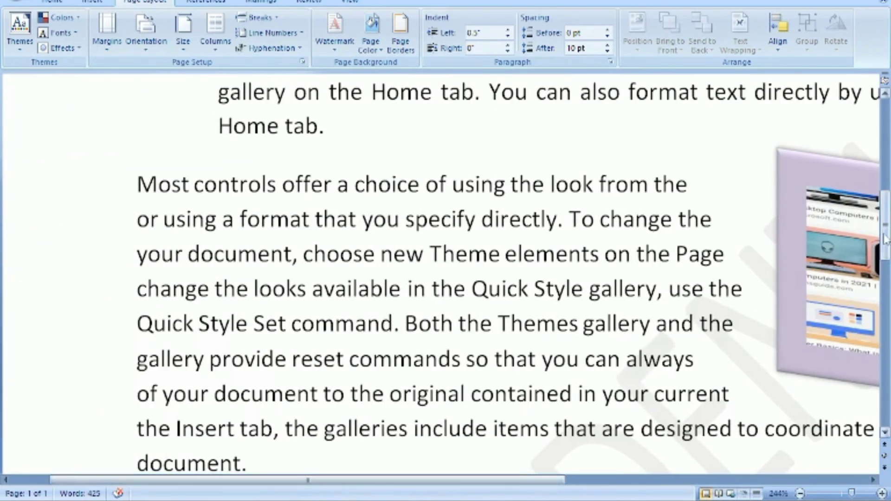
pyautogui.moveTo(883, 239); pyautogui.dragTo(887, 288)
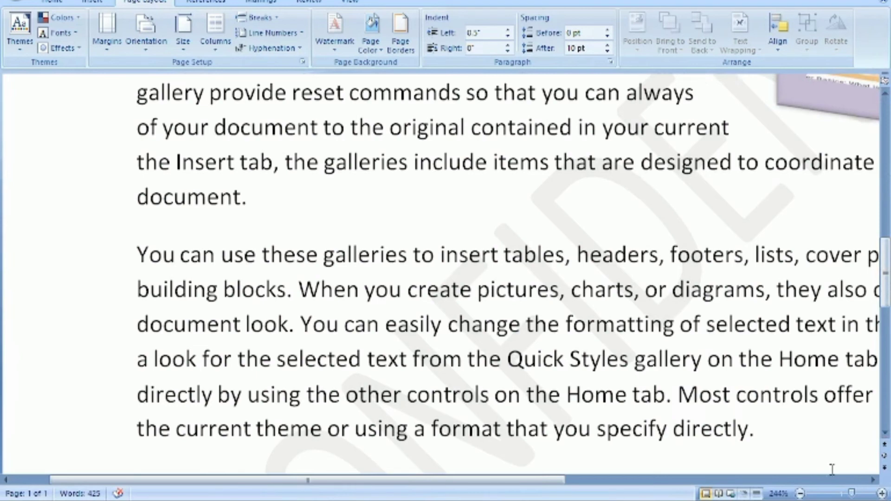
pyautogui.moveTo(850, 494); pyautogui.dragTo(846, 494)
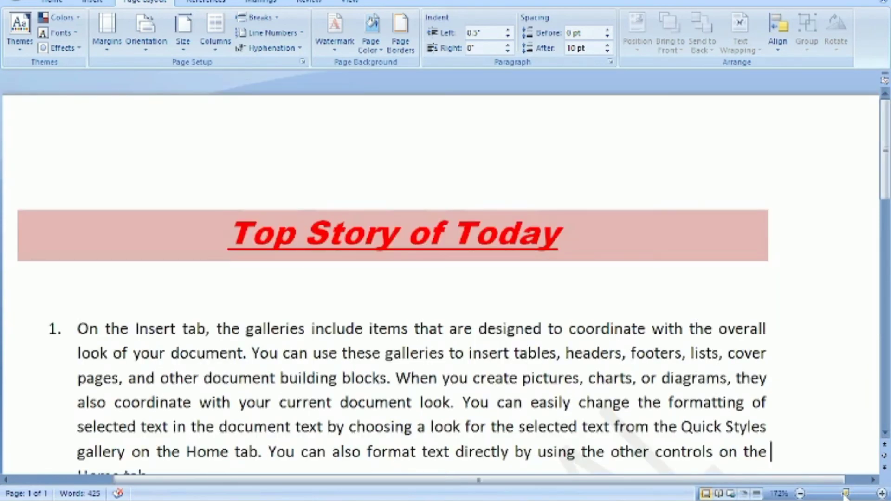
pyautogui.moveTo(846, 493); pyautogui.dragTo(839, 495)
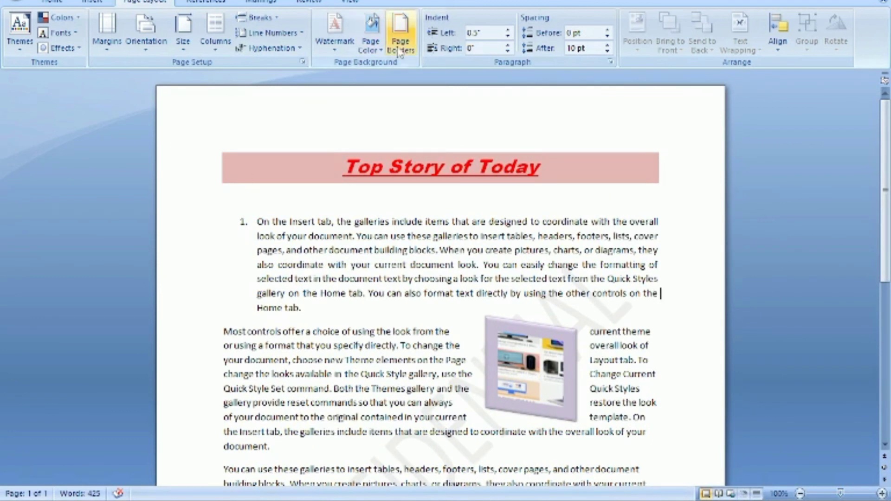
# Set the page color to a light purple theme colour and bring up Page Borders
pyautogui.click(368, 40)
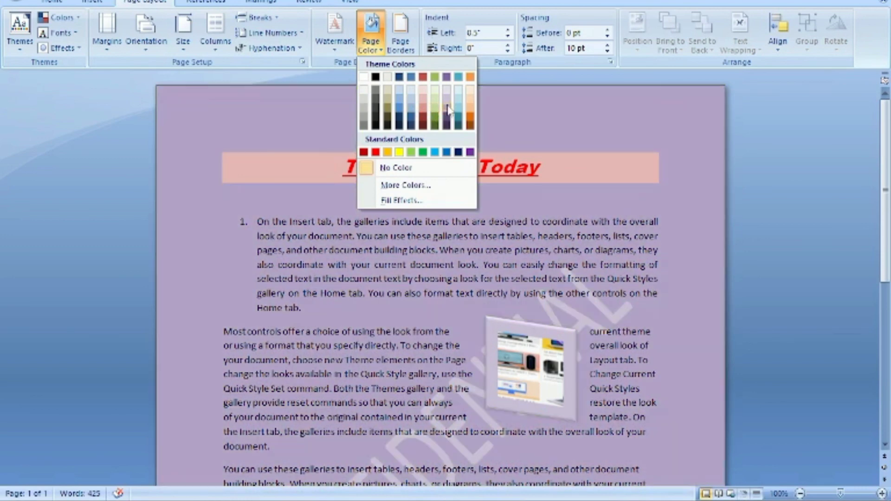
pyautogui.click(448, 109)
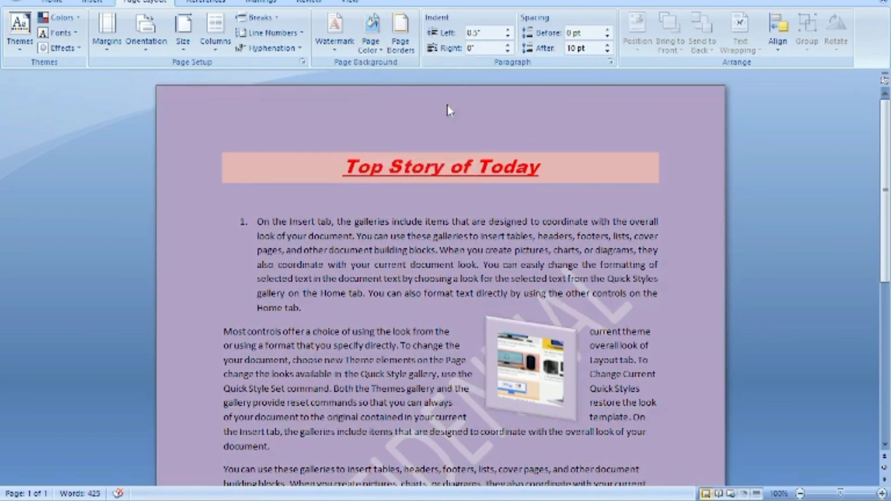
pyautogui.click(400, 30)
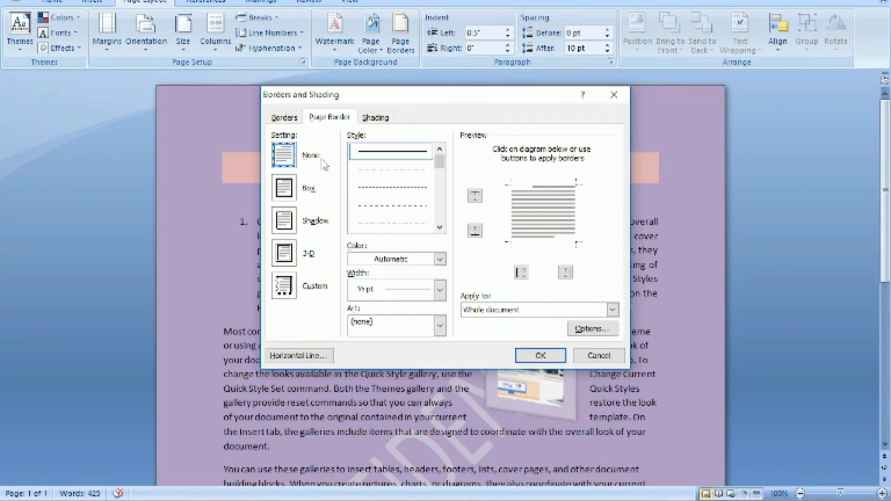
# Apply a dashed-line Box page border
pyautogui.click(402, 207)
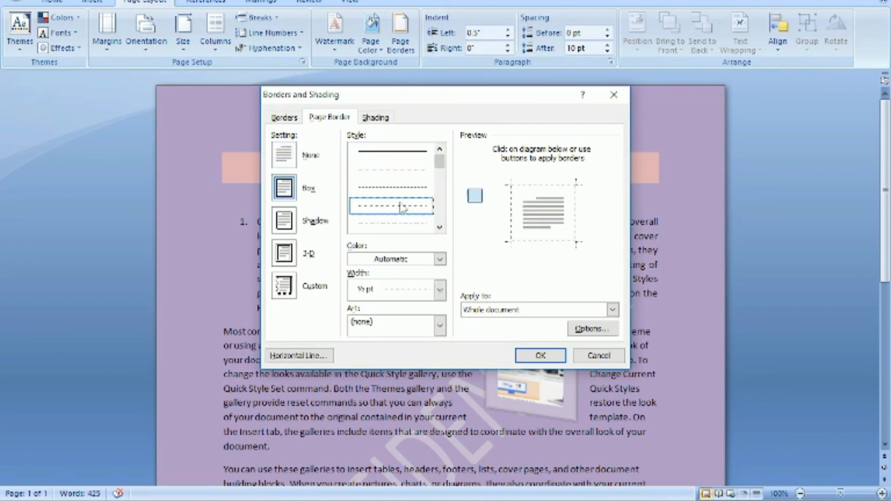
pyautogui.click(293, 195)
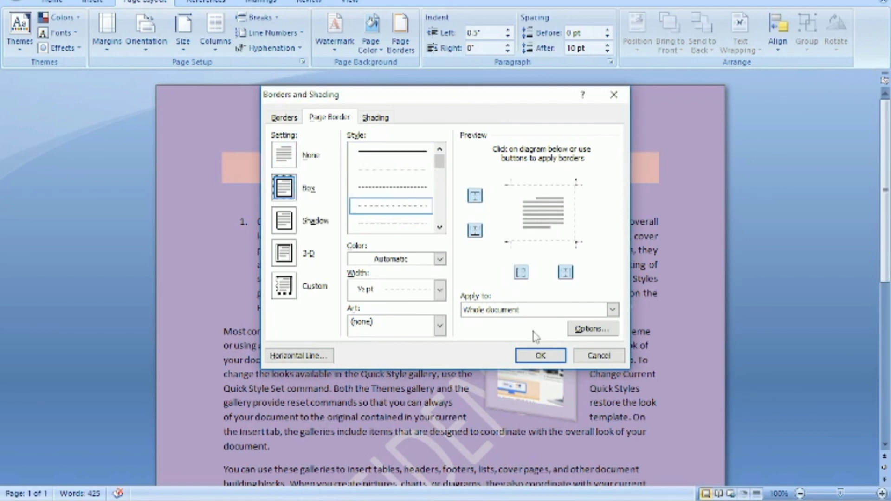
pyautogui.click(539, 356)
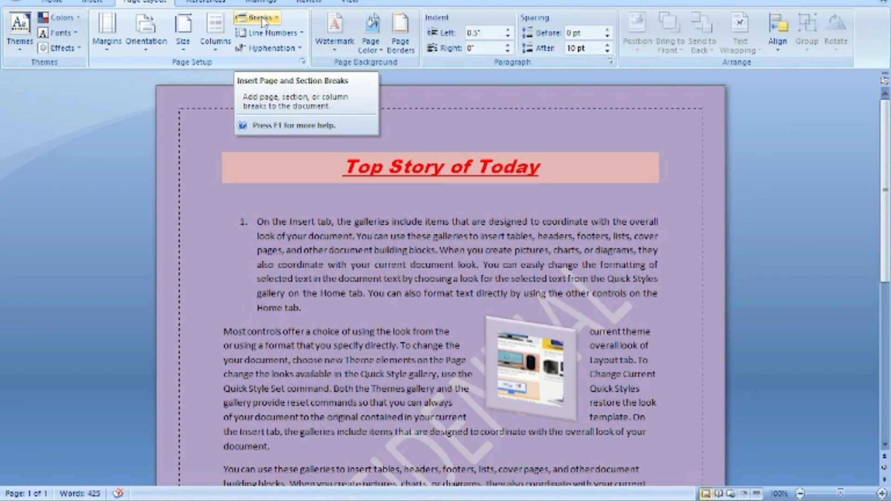
# Insert a page break, then remove the misplaced break with Backspace
pyautogui.click(263, 21)
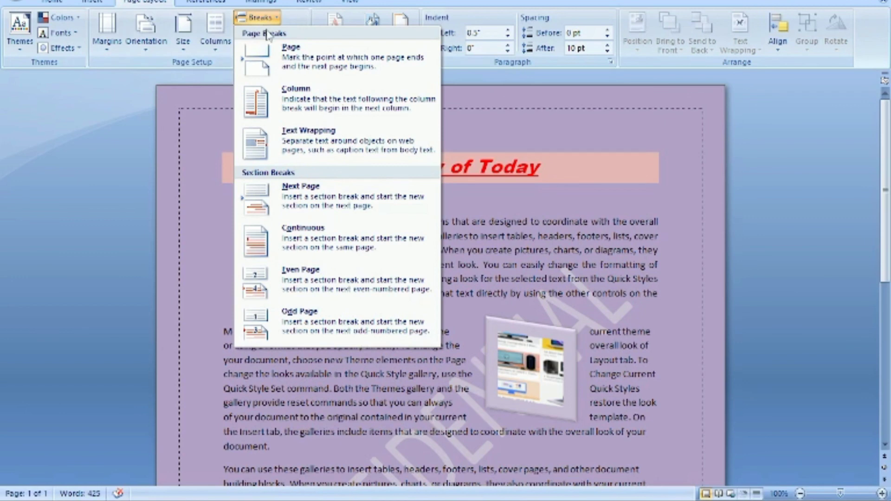
pyautogui.click(297, 57)
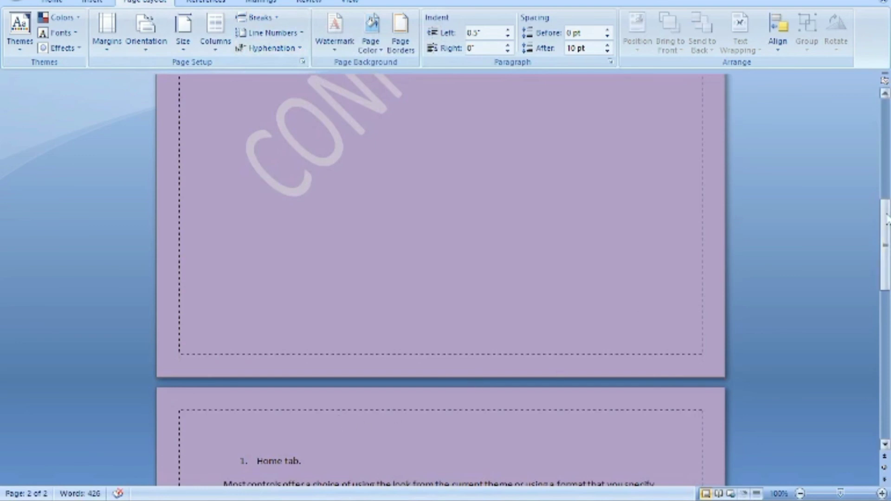
pyautogui.moveTo(886, 221)
pyautogui.mouseDown()
pyautogui.moveTo(886, 255)
pyautogui.moveTo(855, 116)
pyautogui.moveTo(845, 264)
pyautogui.mouseUp()
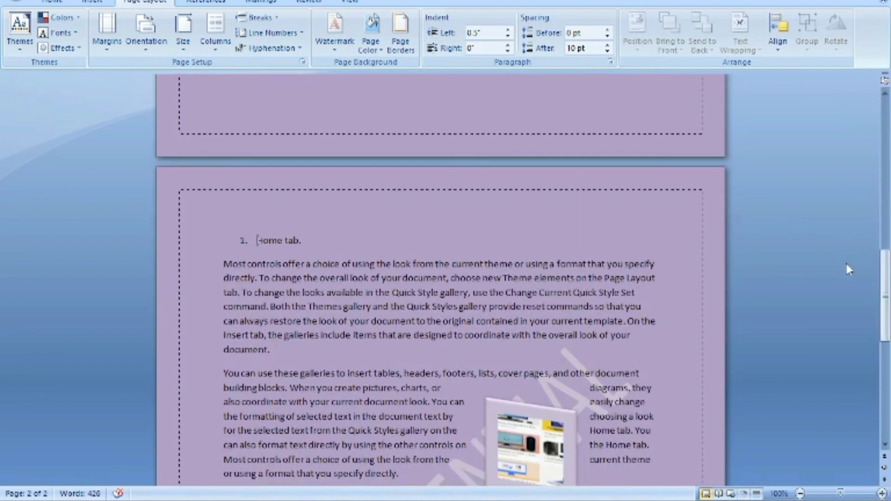
pyautogui.press('BackSpace')
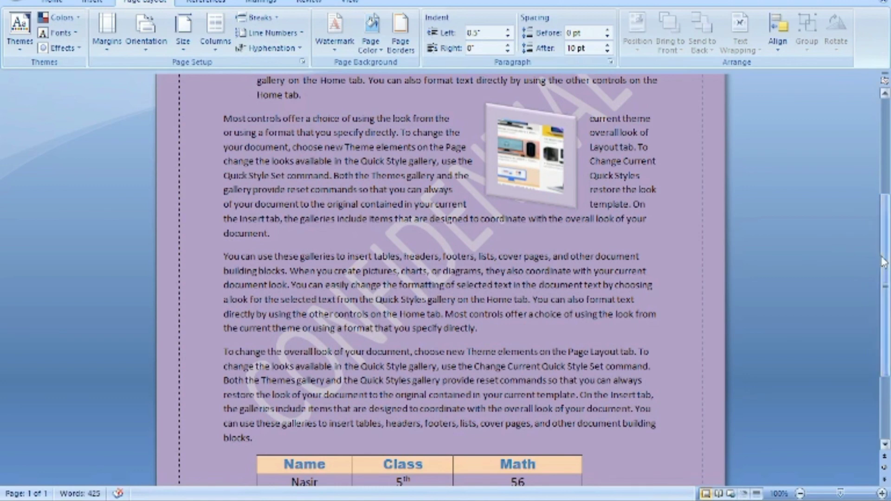
# Insert a page break after 'document.' in the wrapped paragraph, then remove the extra blank page
pyautogui.moveTo(883, 249)
pyautogui.mouseDown()
pyautogui.moveTo(882, 231)
pyautogui.moveTo(621, 273)
pyautogui.mouseUp()
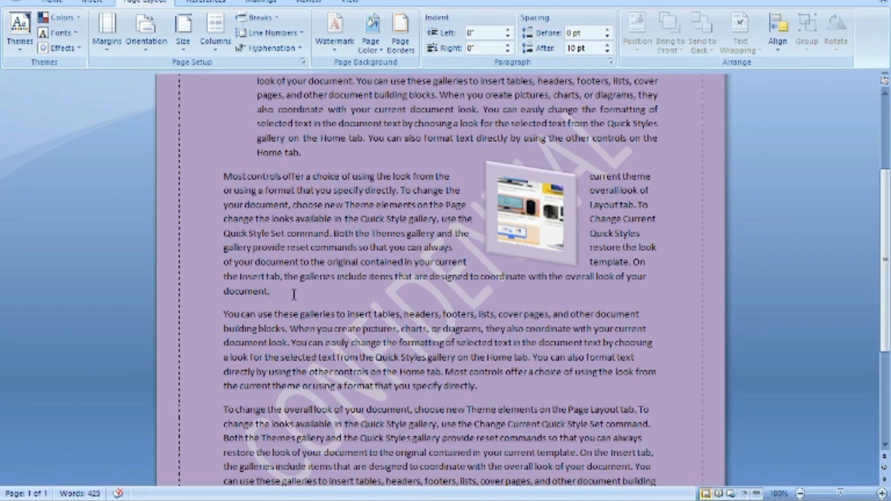
pyautogui.click(293, 293)
pyautogui.click(260, 19)
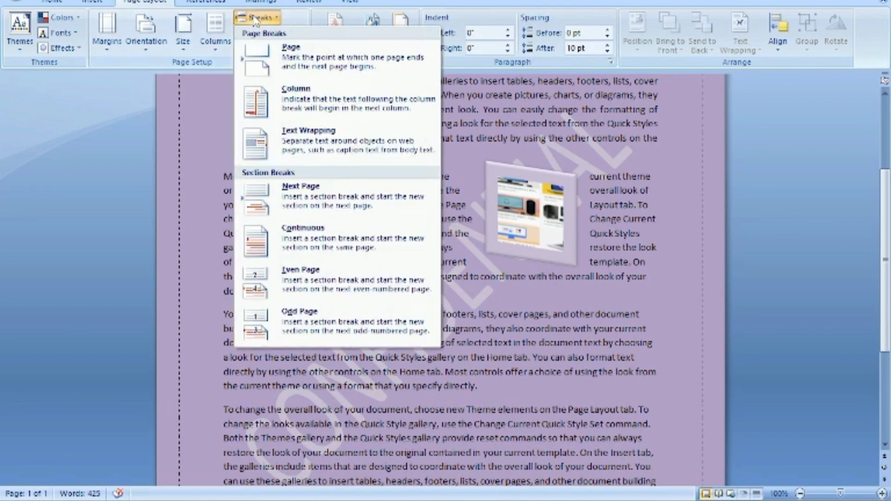
pyautogui.click(287, 56)
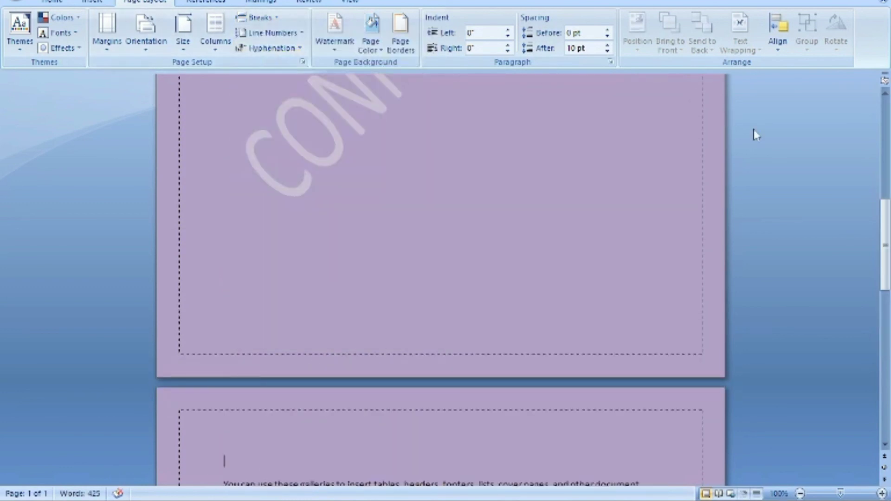
pyautogui.moveTo(884, 204)
pyautogui.mouseDown()
pyautogui.moveTo(884, 156)
pyautogui.moveTo(883, 302)
pyautogui.mouseUp()
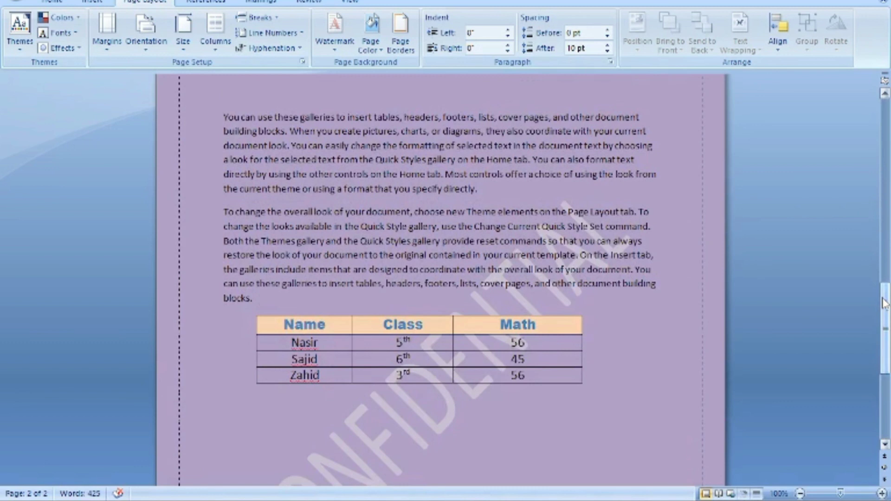
pyautogui.press('BackSpace')
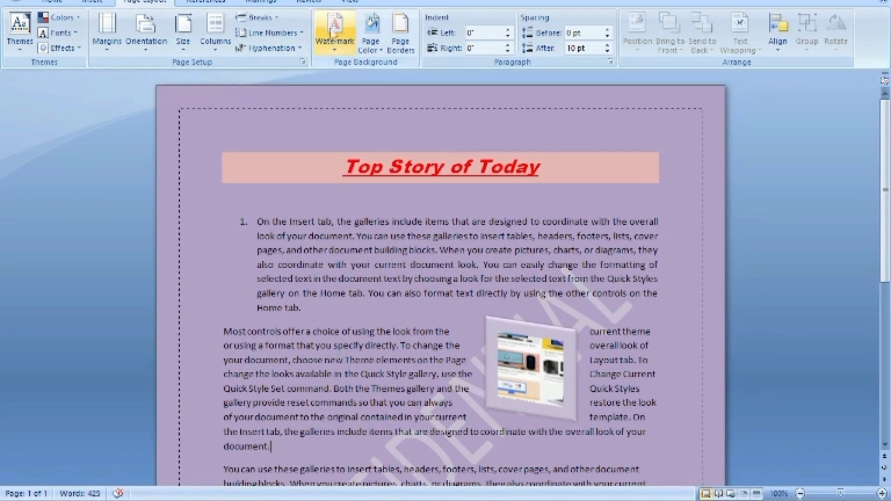
pyautogui.click(199, 2)
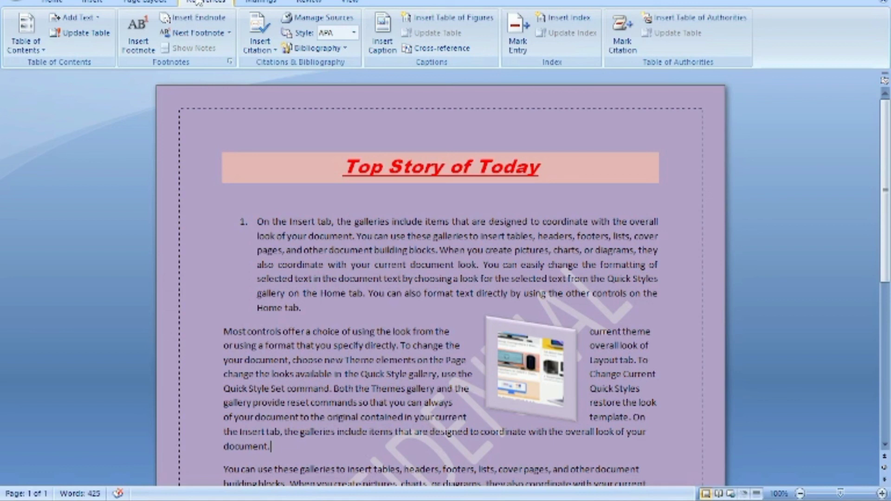
pyautogui.click(258, 2)
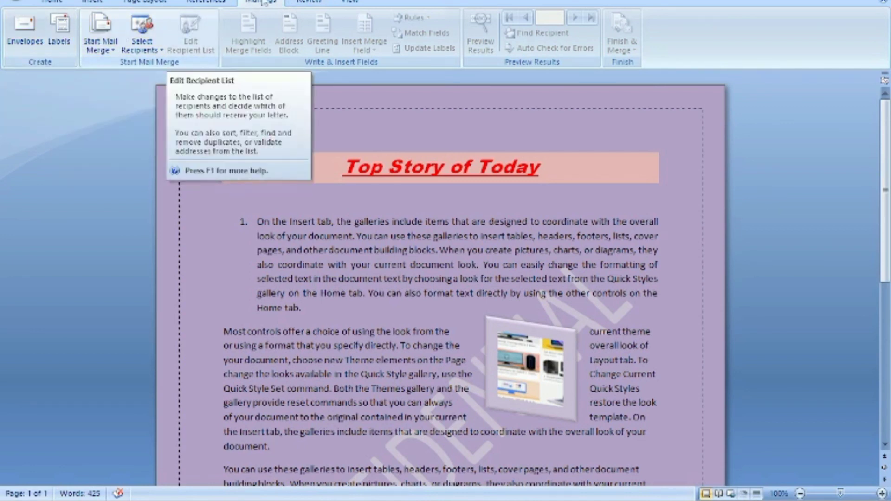
pyautogui.click(312, 3)
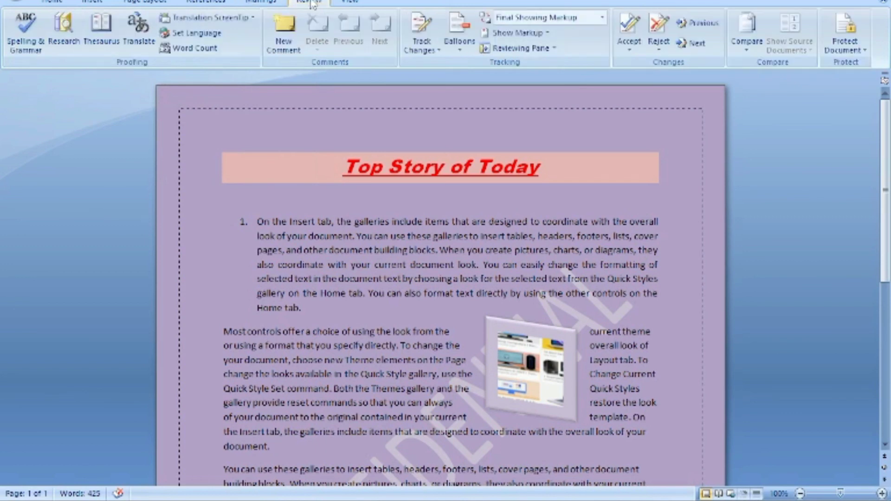